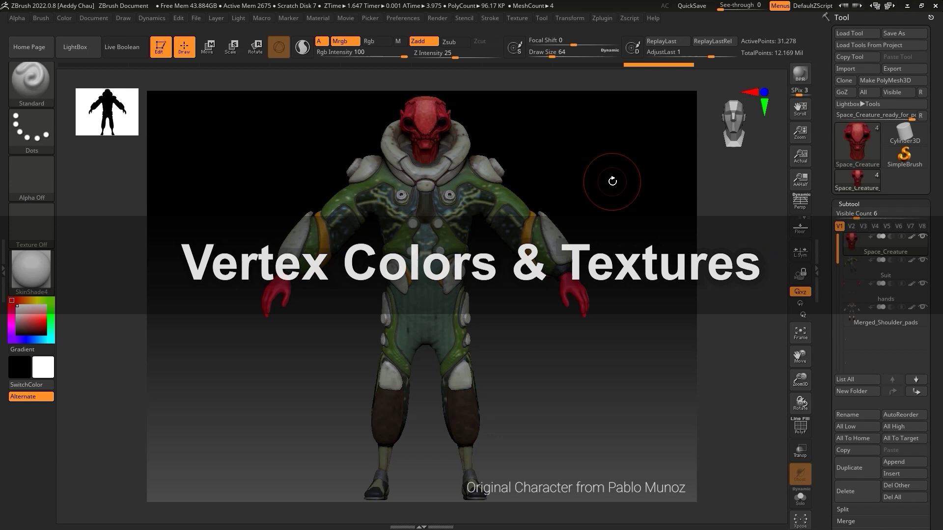
Step: Send all four space creature subtools to Character Creator through GoZ using the Create Prop action with Merge All Props
mouse_move(863, 249)
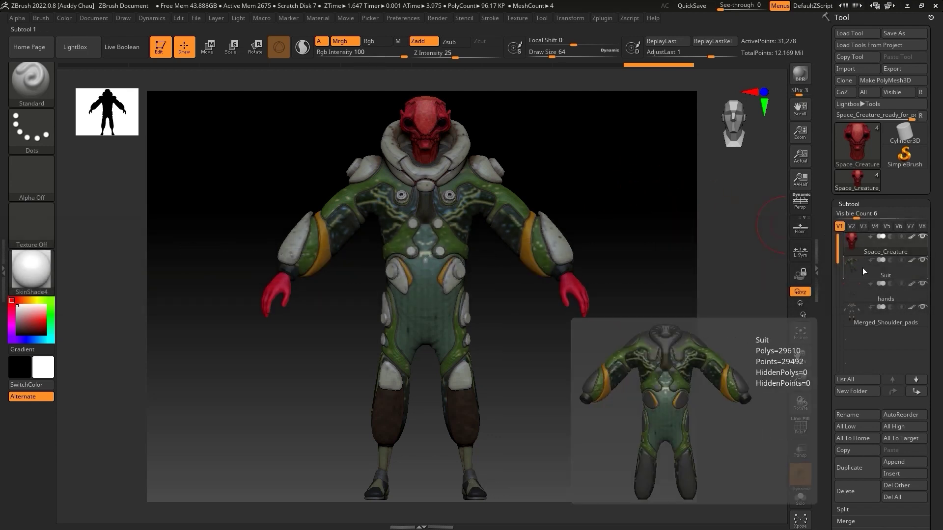
mouse_move(862, 308)
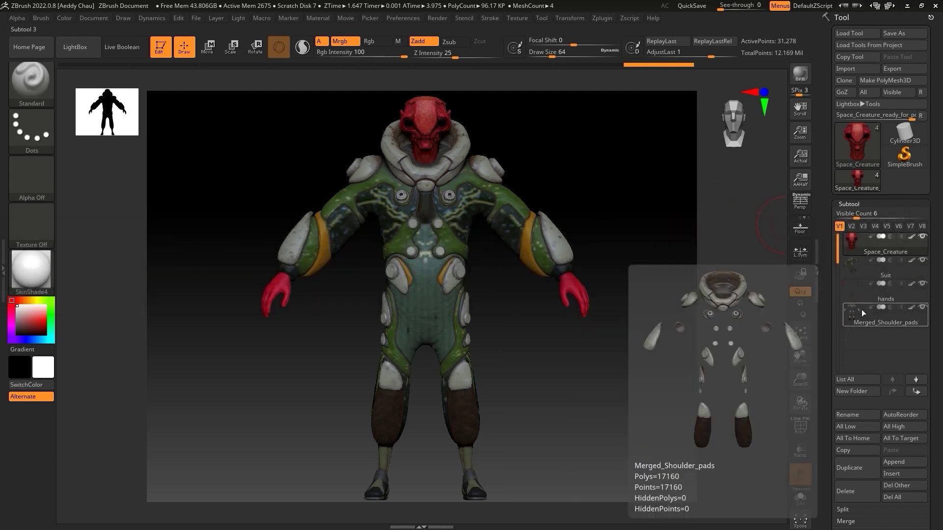
click(863, 94)
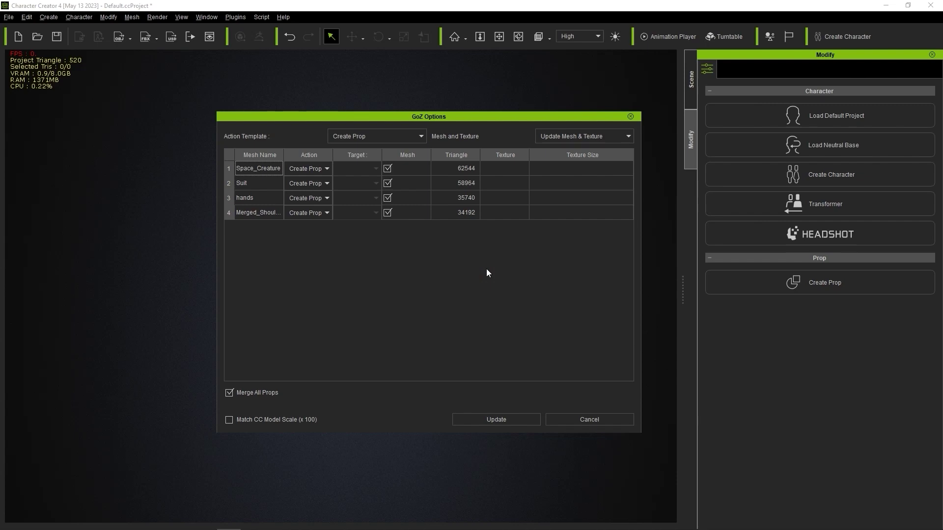
click(527, 421)
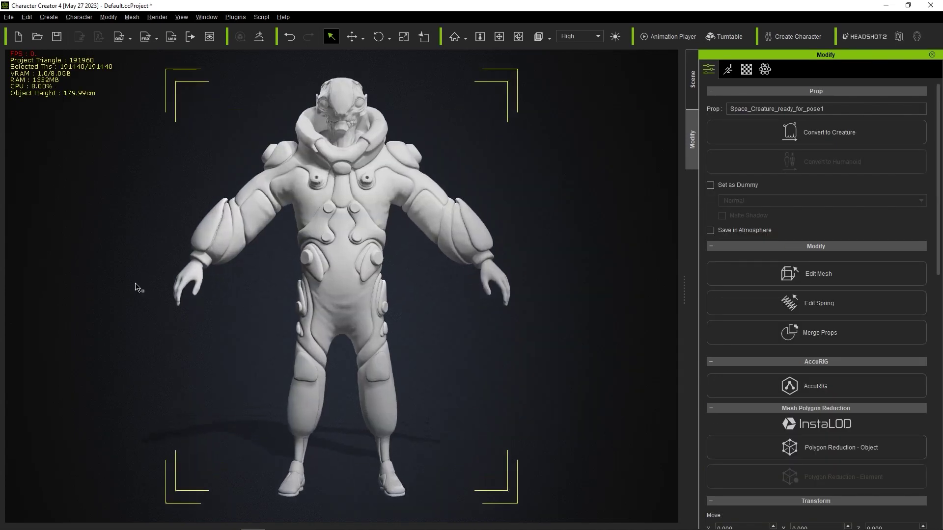
Step: Set the Space_Creature prop's display mode to Smooth and look at the character's vertex colors
right_drag(139, 288, 118, 276)
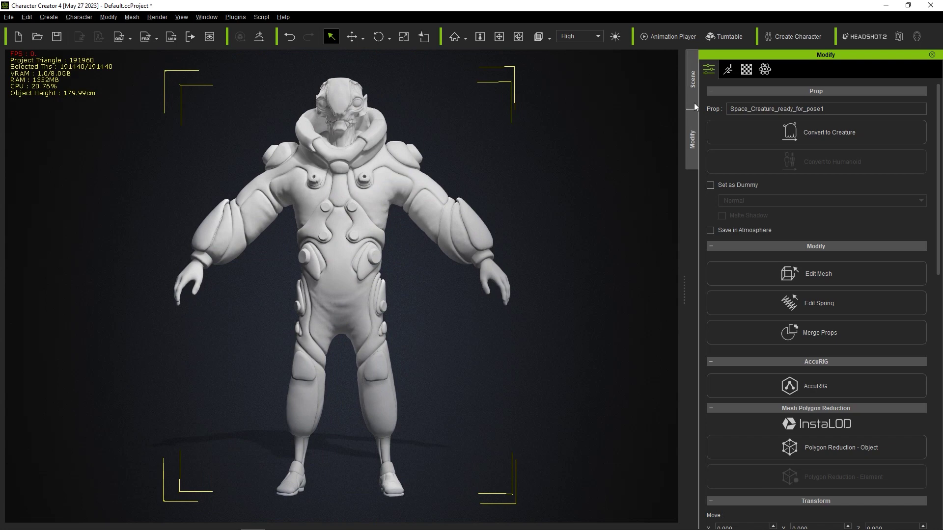
click(693, 101)
click(855, 141)
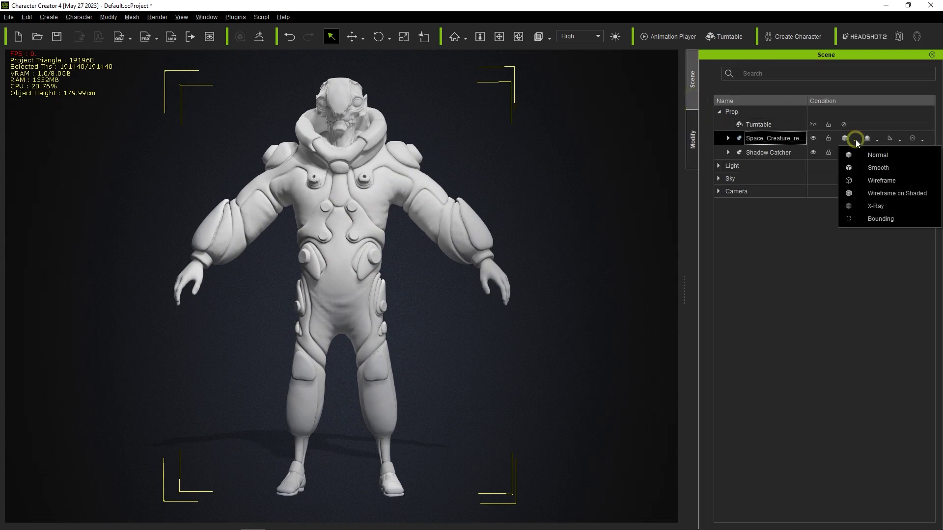
click(875, 169)
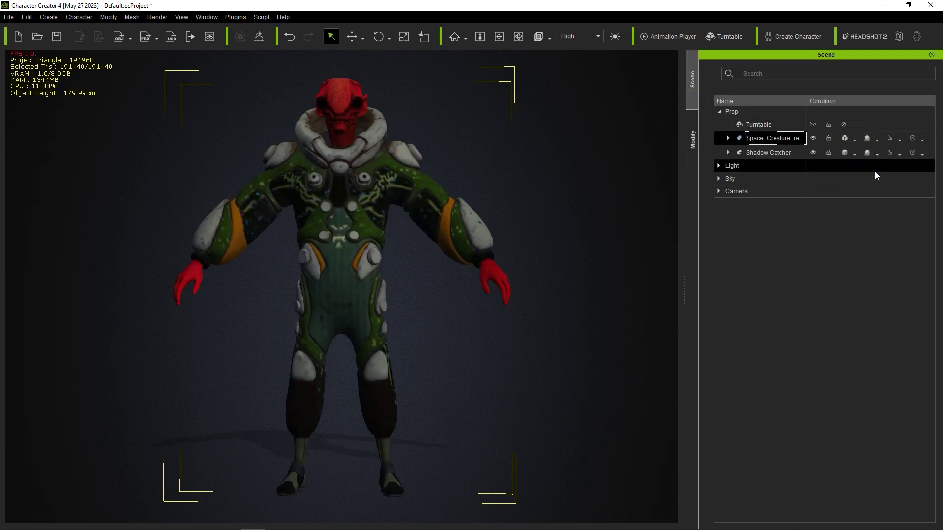
right_drag(141, 235, 63, 238)
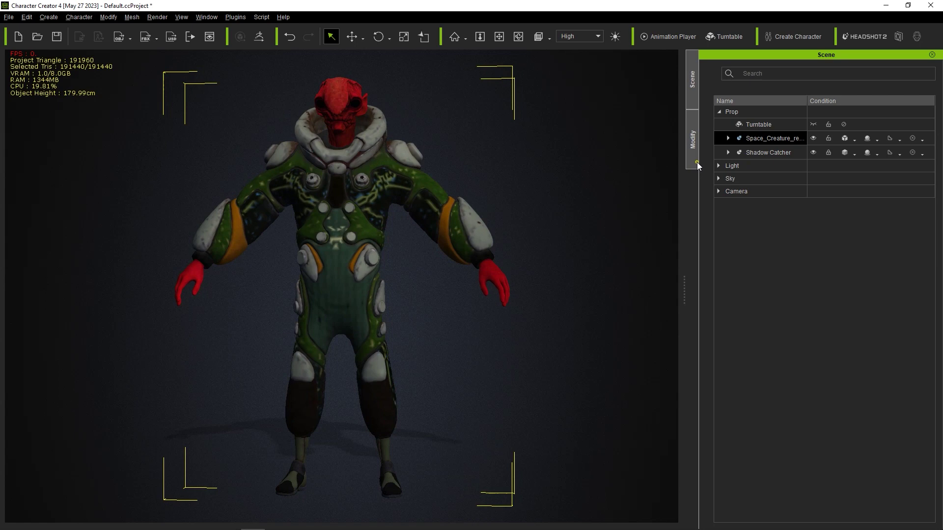
Step: Examine the texture channels of the creature, suit, hands and shoulder pads materials
click(693, 142)
click(747, 70)
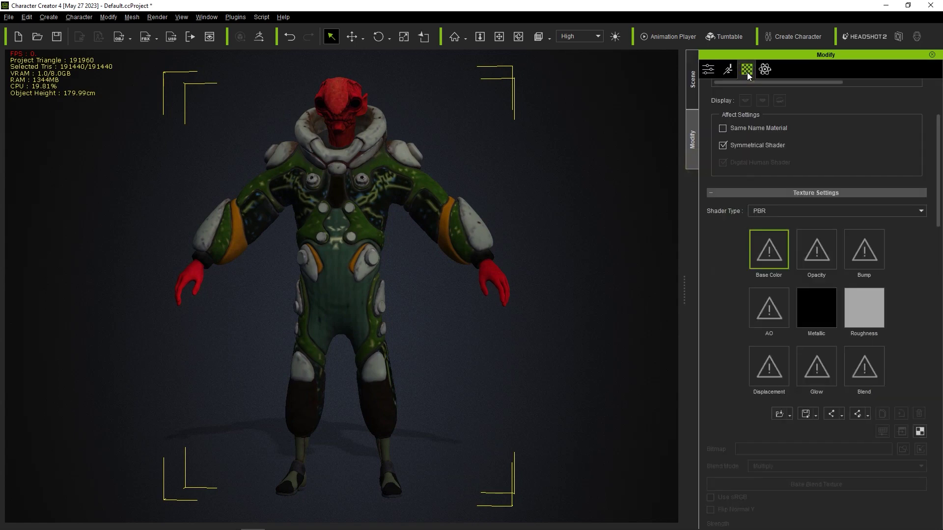
drag(940, 154, 939, 122)
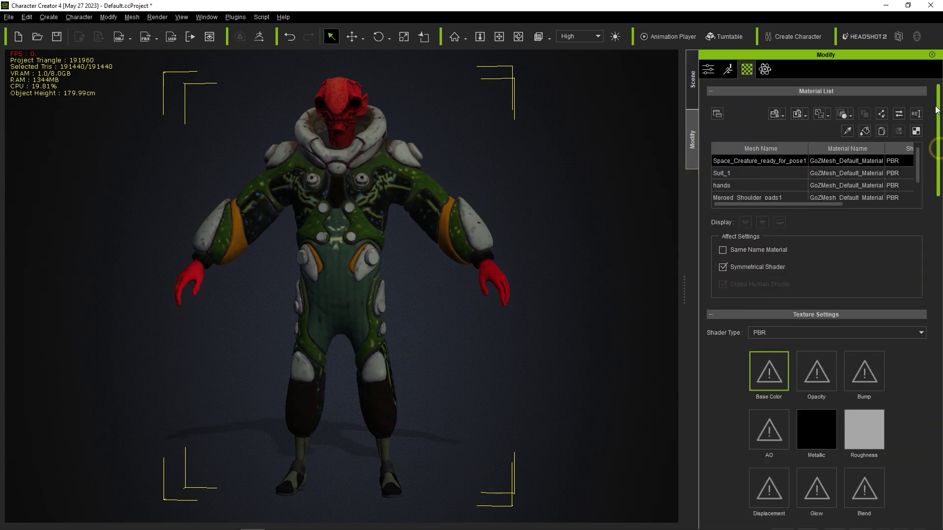
click(772, 172)
click(771, 185)
click(772, 197)
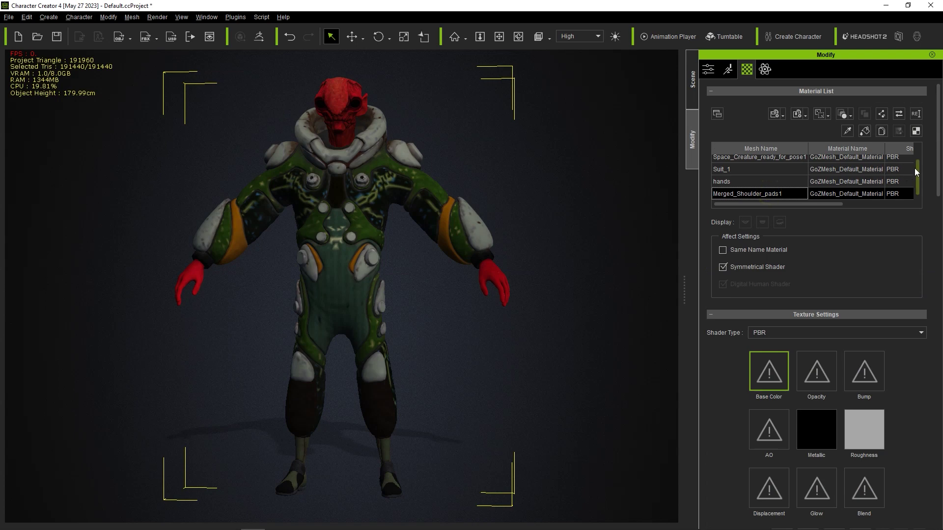
drag(939, 170, 932, 220)
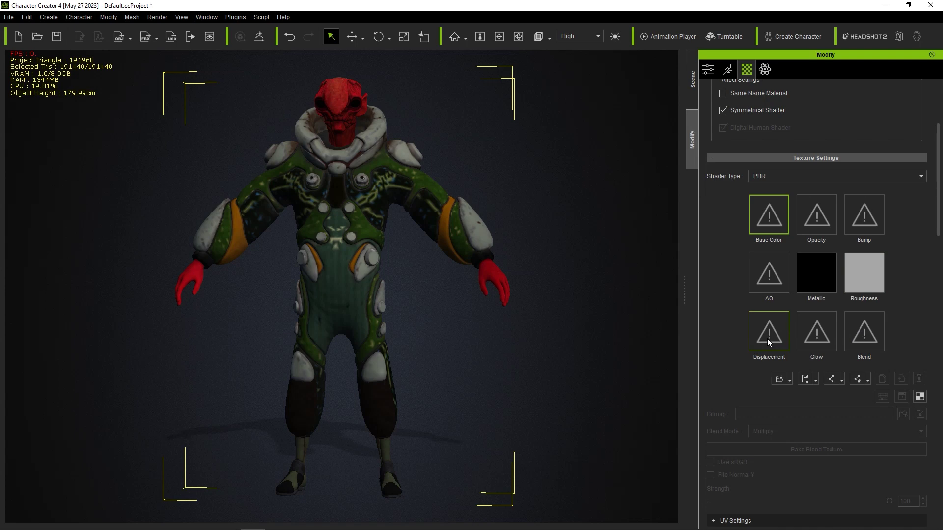
Step: Inspect the torso's mesh density in Wireframe on Shaded display and return the creature prop to Smooth display
click(692, 103)
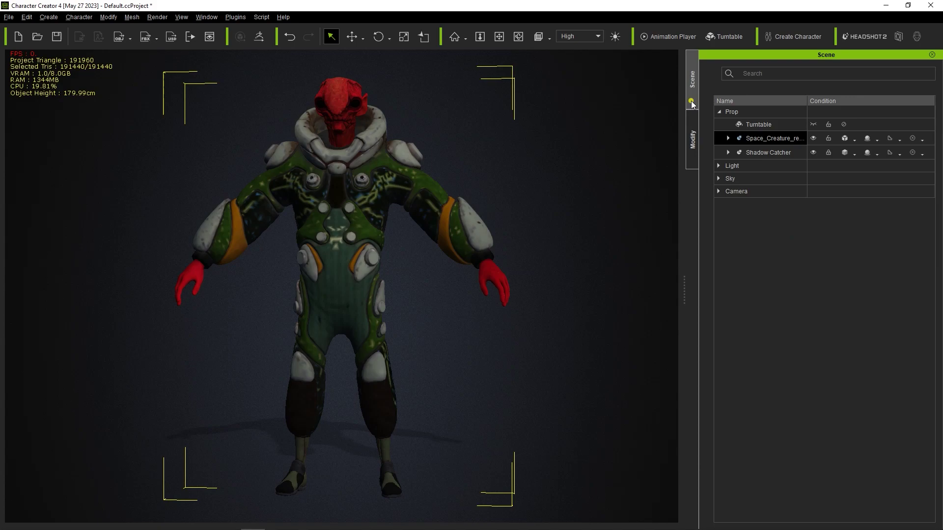
click(856, 141)
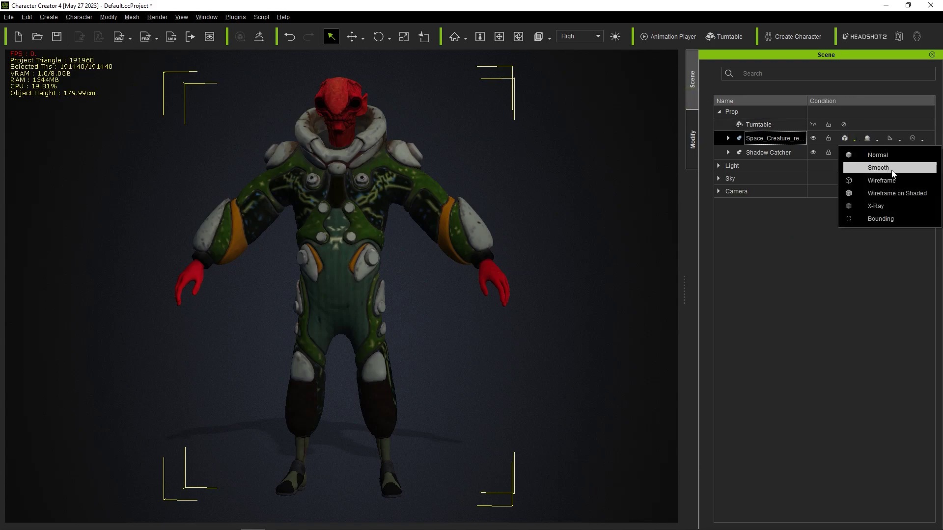
click(908, 194)
scroll(252, 231, up, 10)
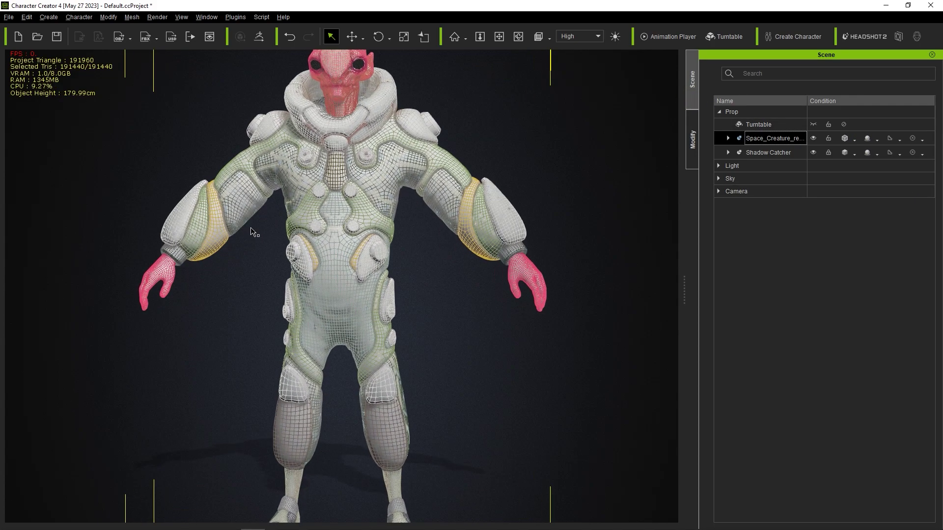
middle_drag(229, 168, 199, 290)
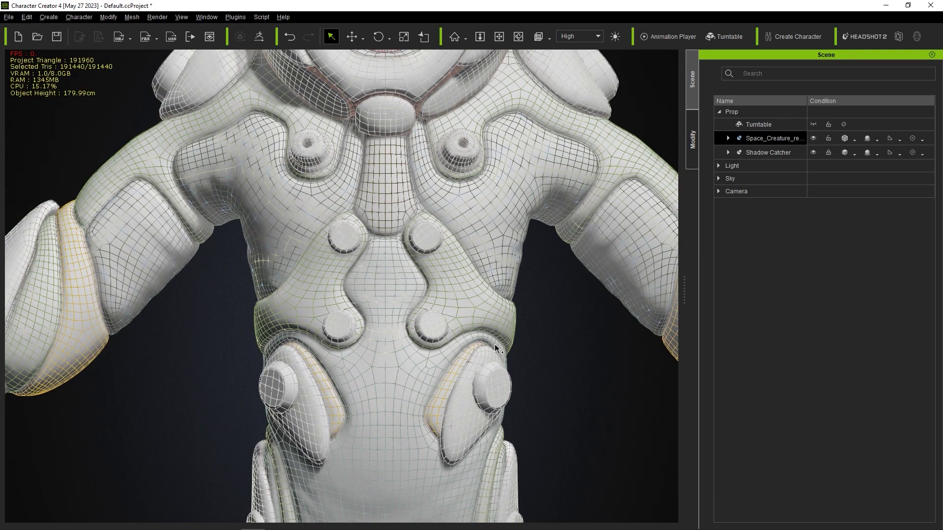
click(856, 139)
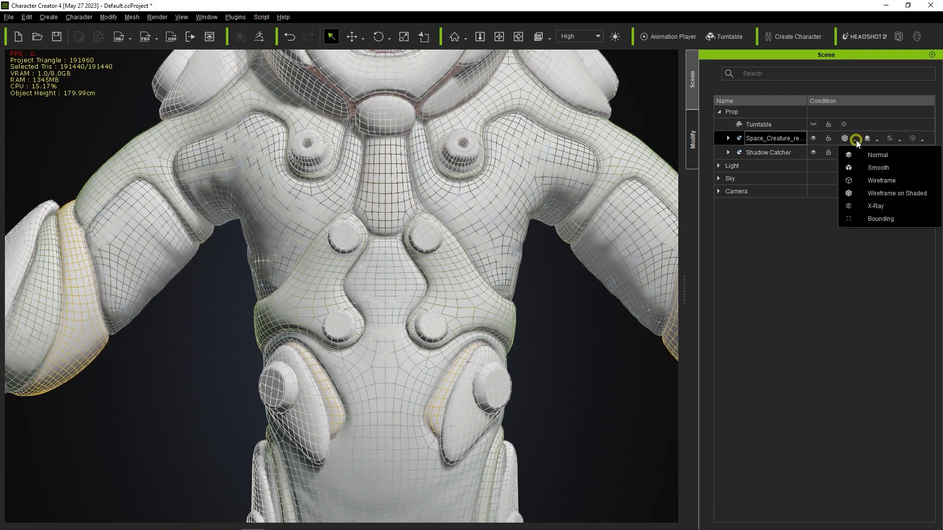
click(867, 172)
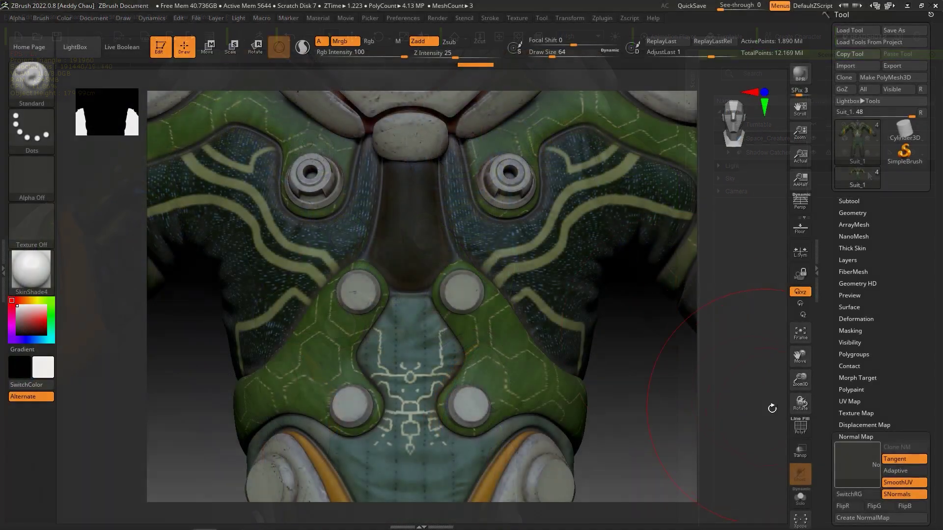
Step: Switch to ZBrush and check the high-resolution suit's polygon density by toggling its polyframe
click(809, 430)
click(800, 426)
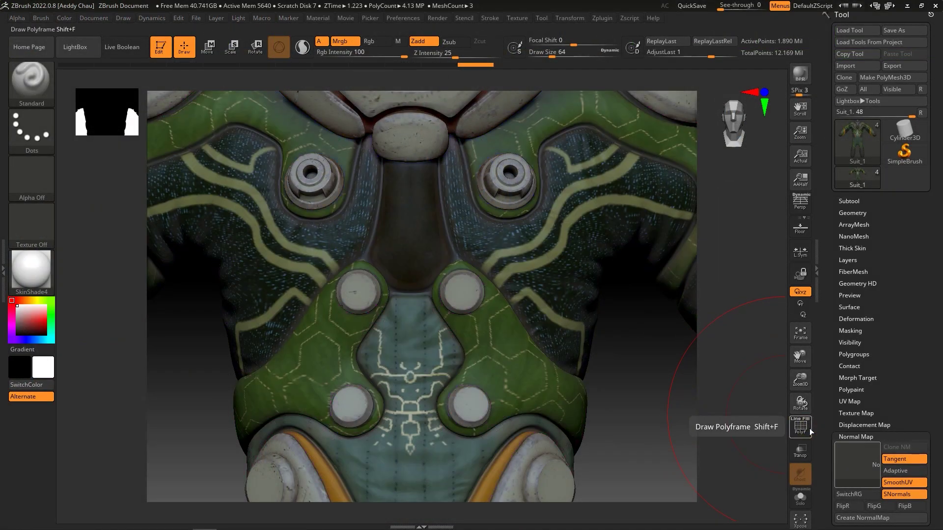
click(800, 426)
click(801, 427)
Step: Lower the suit to subdivision level 1 in its geometry settings and examine its polyframe
click(852, 212)
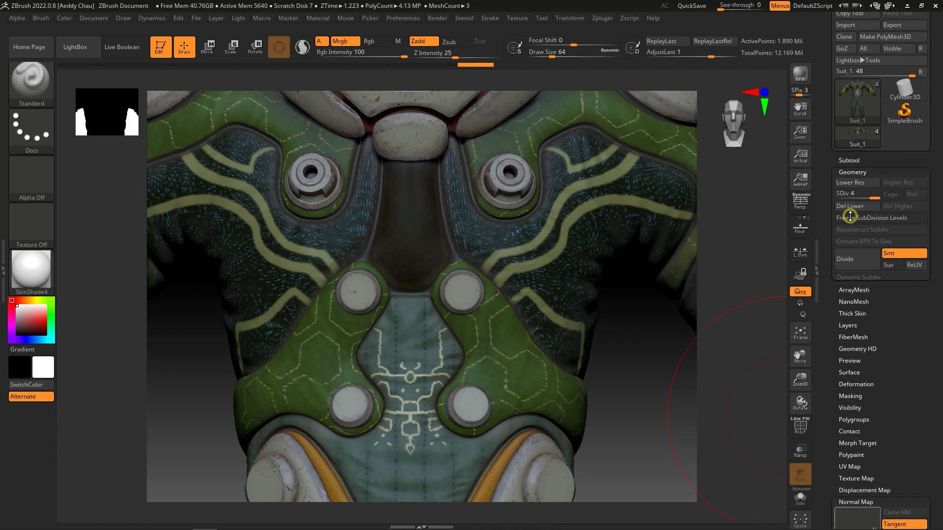
drag(859, 191, 830, 195)
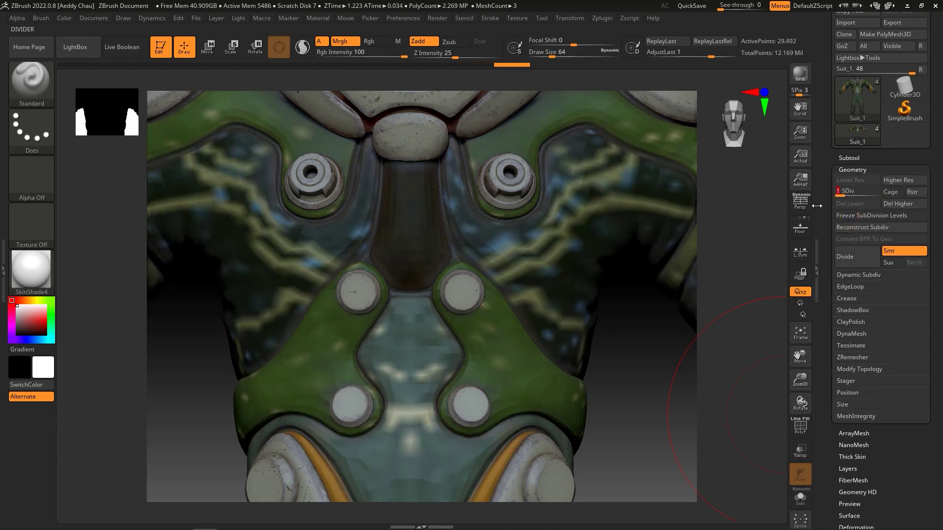
click(799, 426)
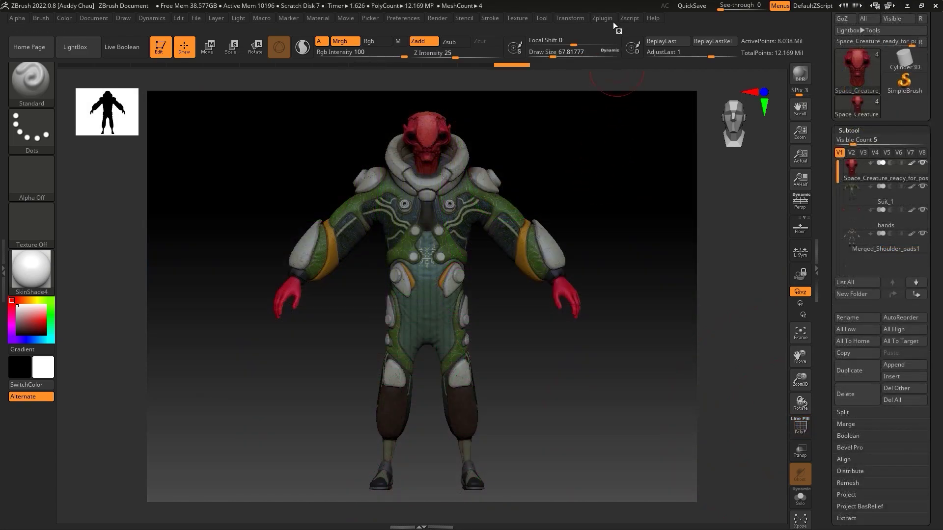
click(612, 18)
click(649, 260)
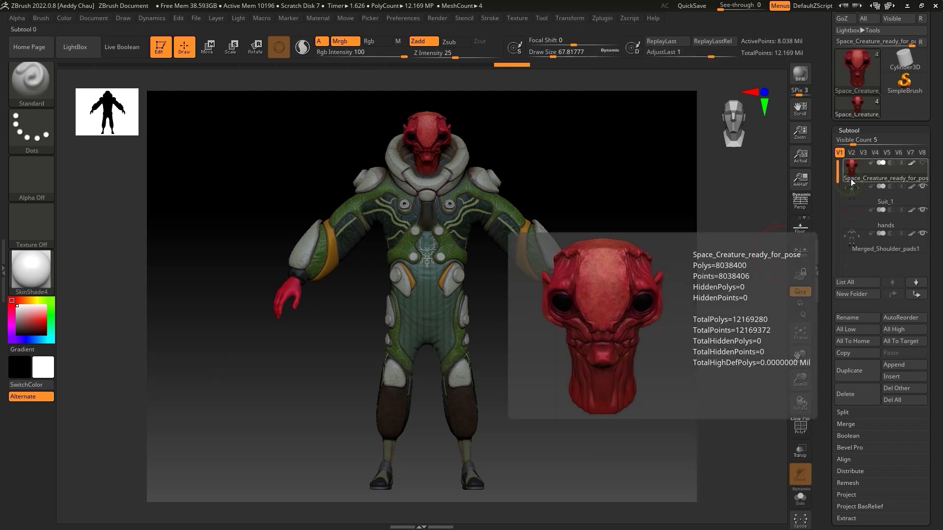
Step: Open the UV Map settings of the head subtool, isolate the head with Solo and frame it
click(851, 130)
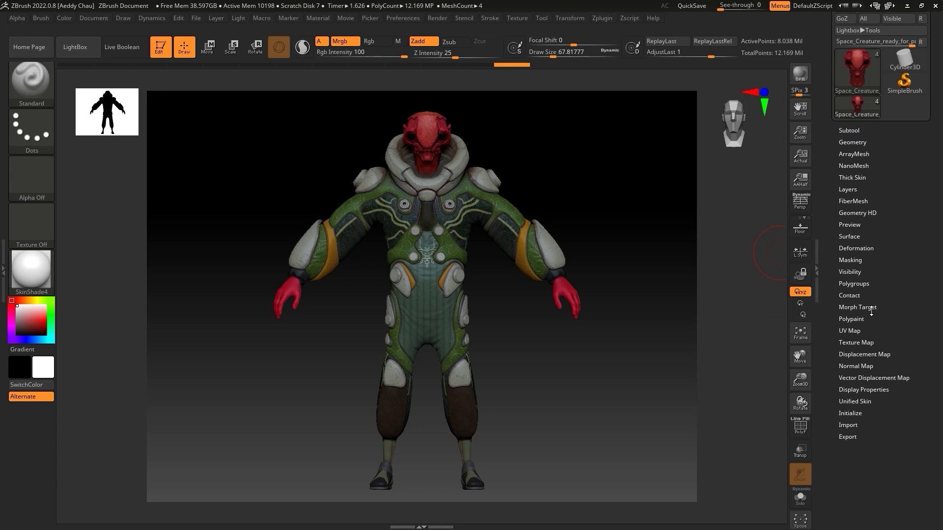
click(864, 331)
click(800, 498)
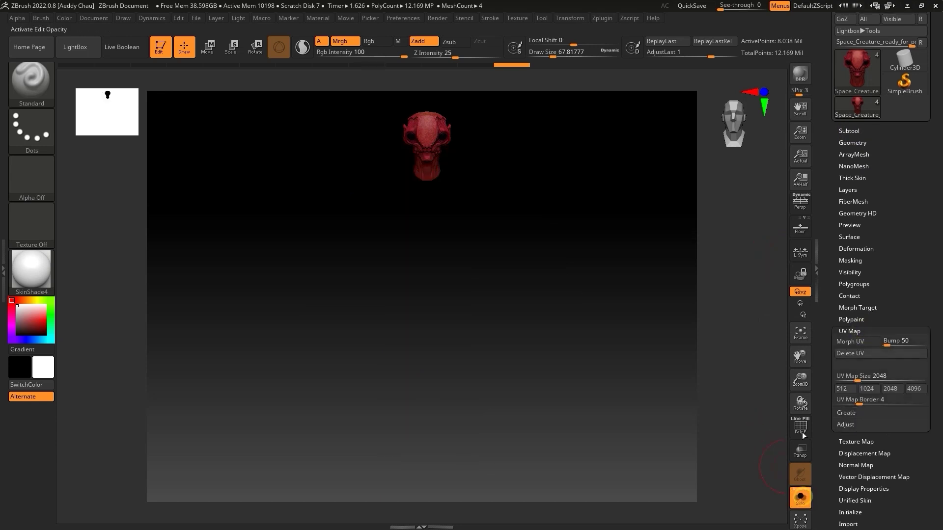
click(800, 334)
key(ctrl)
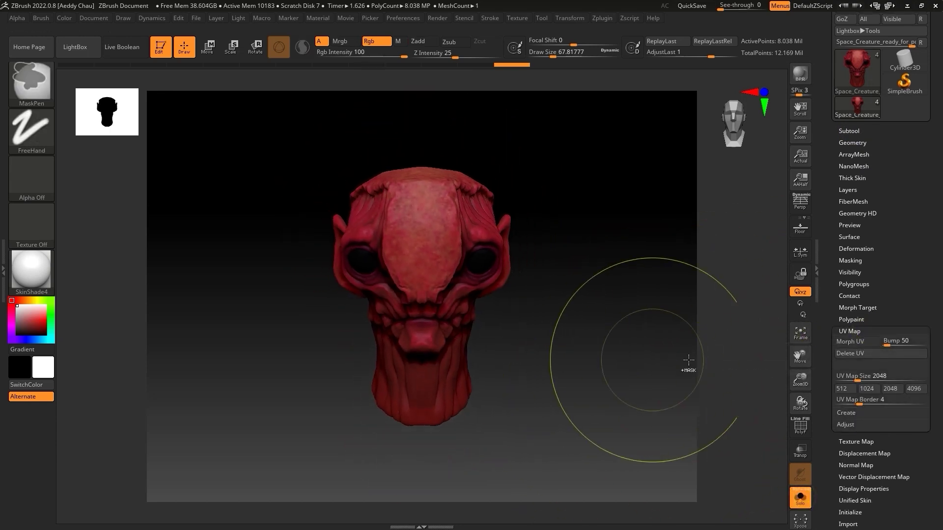
Step: Inspect the head's UV layout with Morph UV and return the head to its 3D shape
click(855, 343)
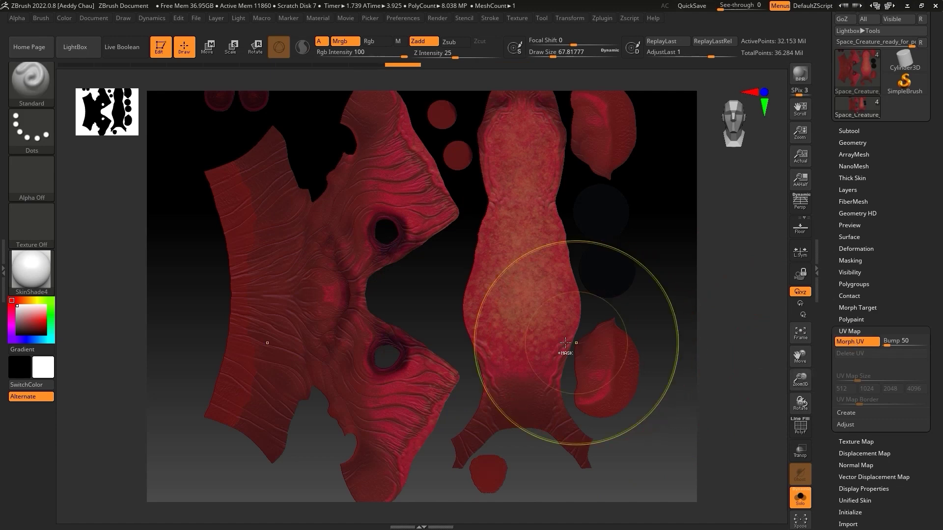
ctrl+right_drag(564, 348, 543, 310)
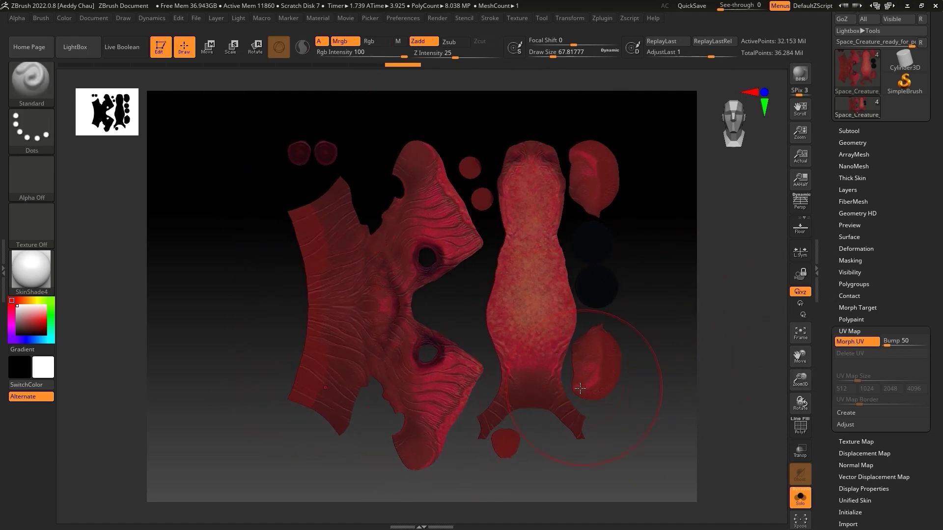
click(853, 331)
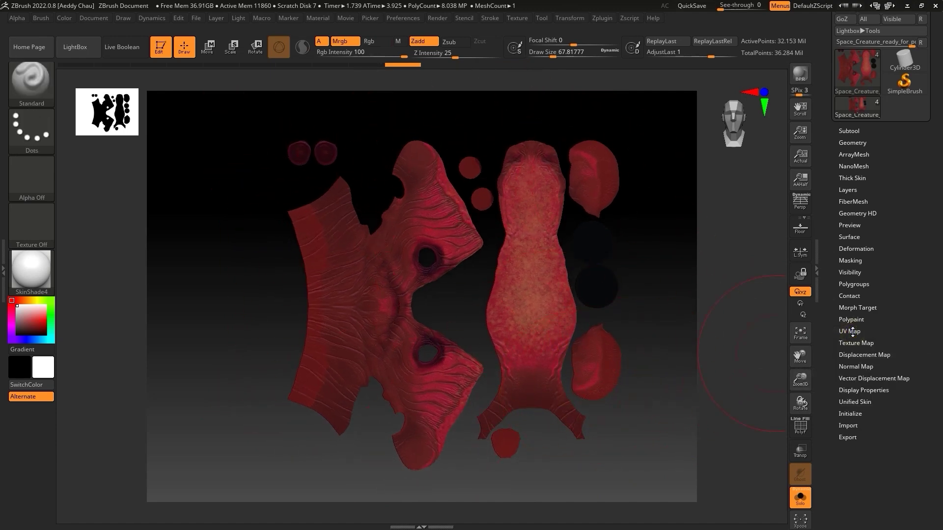
click(851, 332)
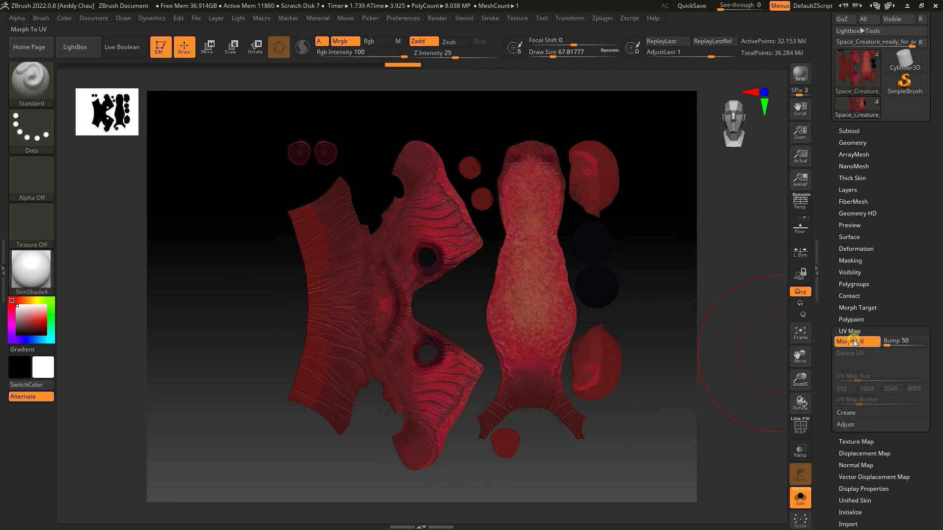
click(854, 342)
Step: Create a texture map for the head subtool from its polypaint and preview the map
click(852, 332)
click(856, 344)
click(847, 425)
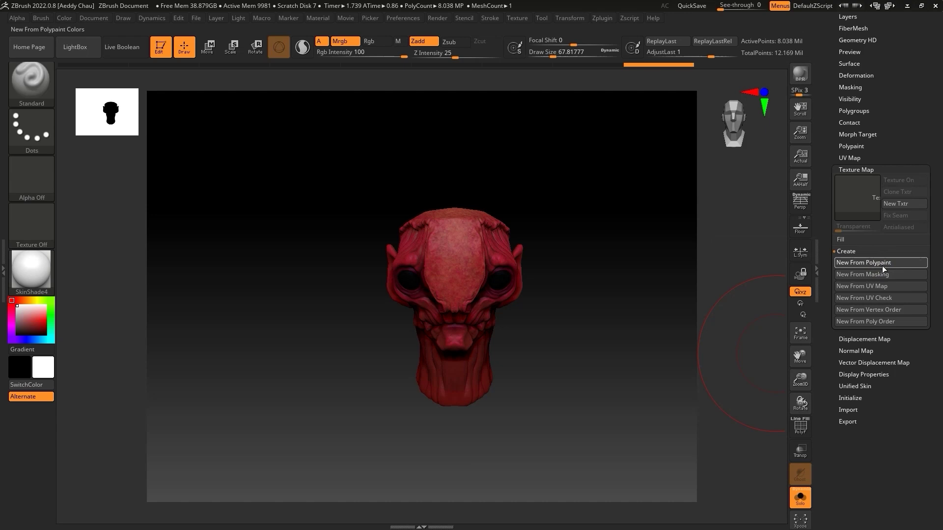
click(883, 265)
mouse_move(858, 193)
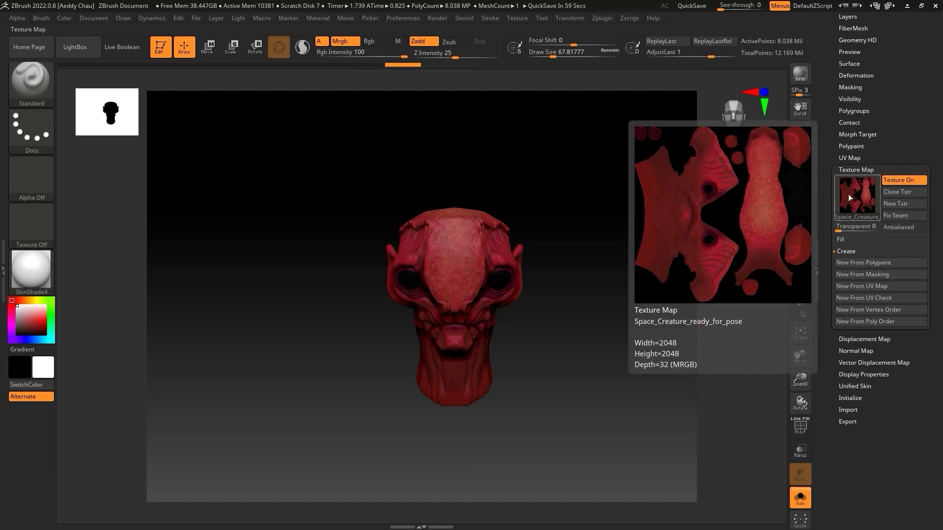
Step: Select the Suit_1 subtool and create a new texture map from its polypaint
click(849, 170)
click(849, 164)
click(858, 194)
click(849, 130)
click(857, 343)
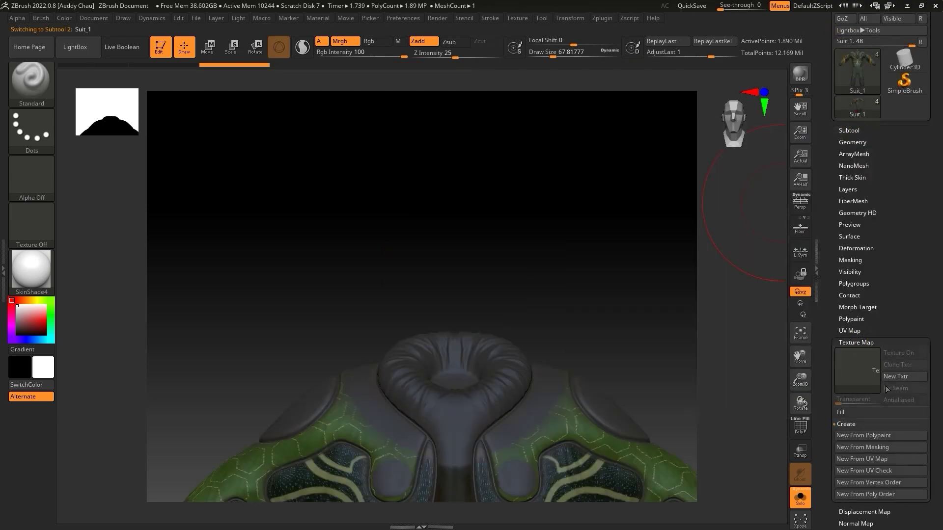
click(865, 436)
Step: Select the hands subtool, frame it, and generate its texture map from polypaint
click(849, 131)
click(855, 192)
click(849, 103)
click(801, 335)
click(856, 315)
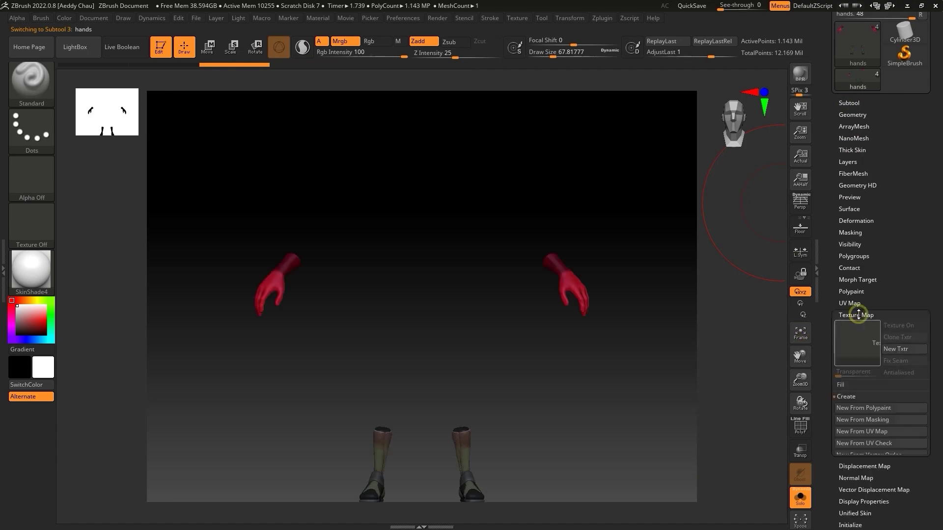
click(864, 409)
Step: Select the Merged_Shoulder_pads1 subtool and create its texture map from polypaint
click(849, 104)
click(855, 185)
click(849, 95)
click(858, 308)
click(865, 400)
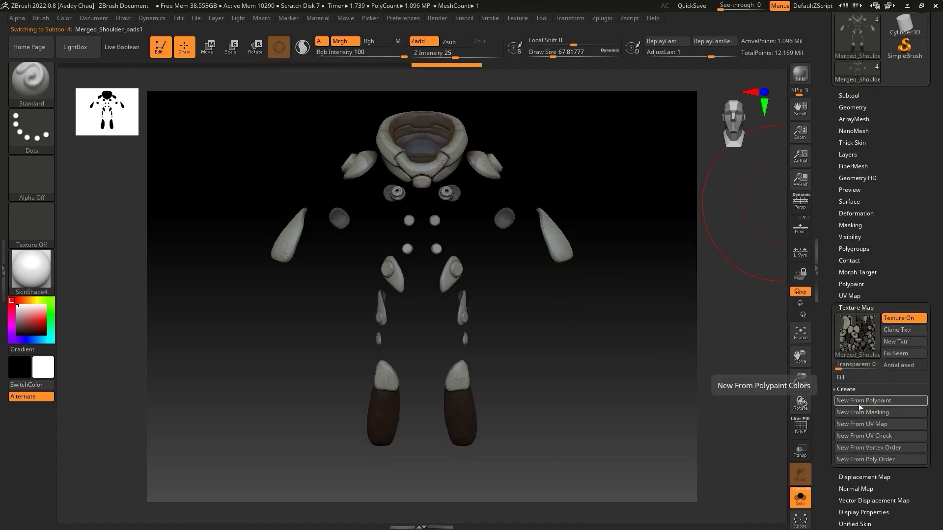
Step: Turn off Solo and send all space creature subtools through GoZ to Character Creator as merged props with 2048 x 2048 textures
click(800, 497)
mouse_move(874, 338)
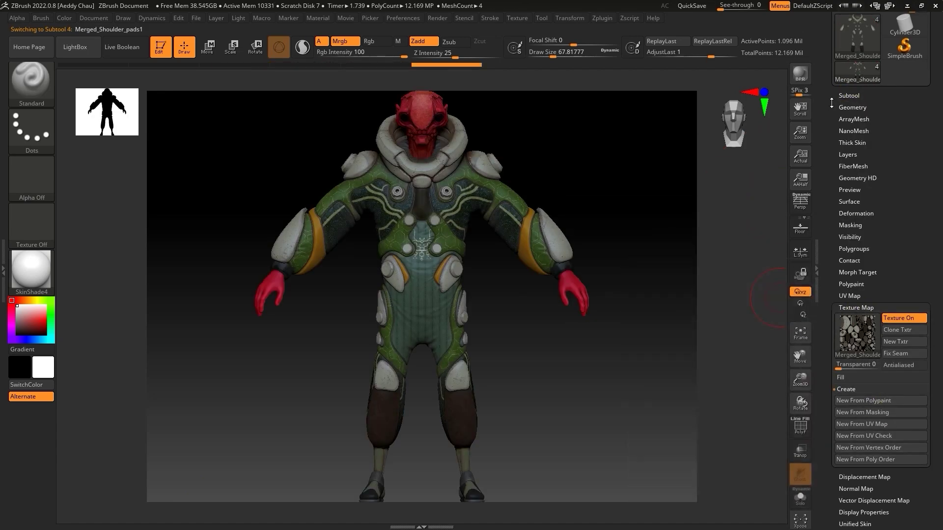
drag(831, 99, 830, 237)
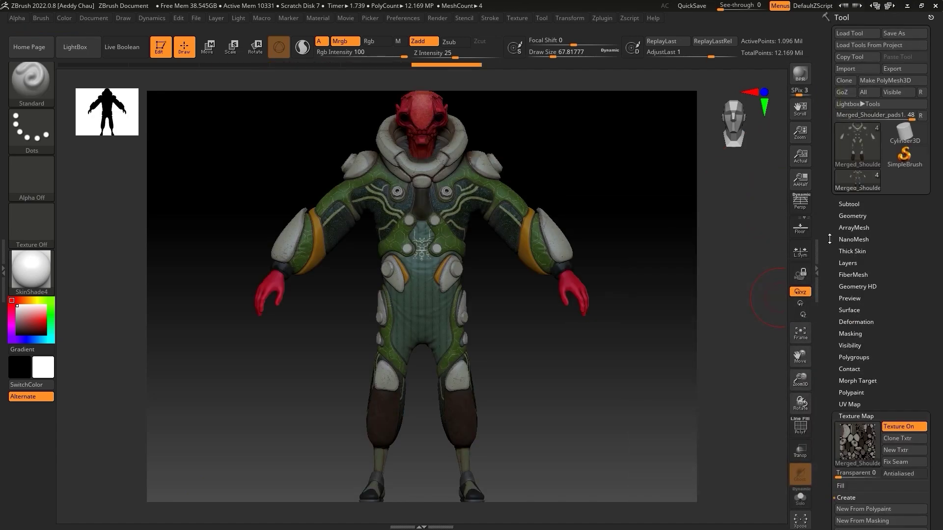
click(862, 95)
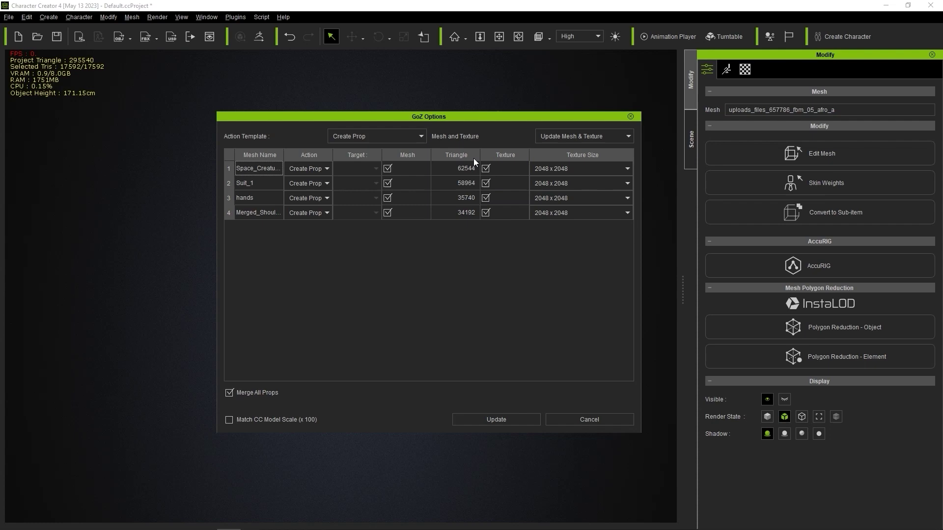
click(528, 424)
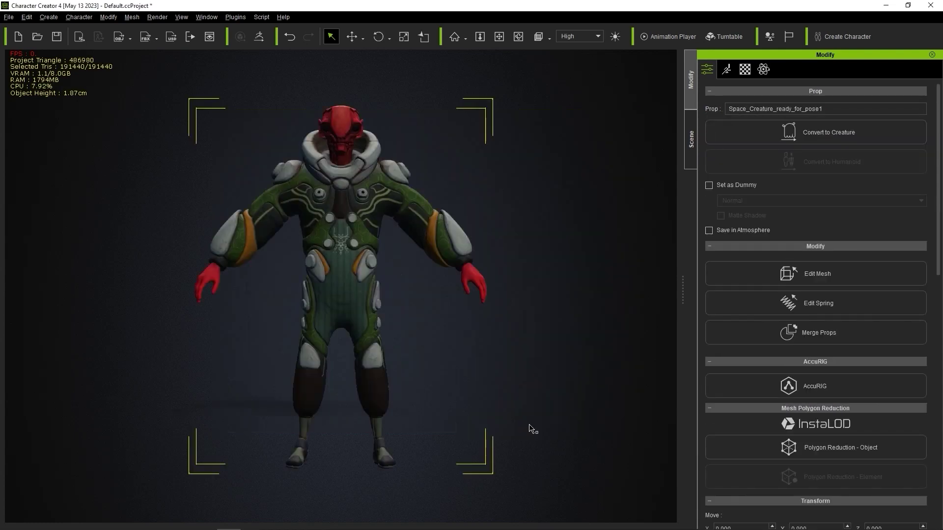
Step: Examine the base color maps of the creature's head, Suit_1, hands and Merged_Shoulder_pads1 materials
click(744, 70)
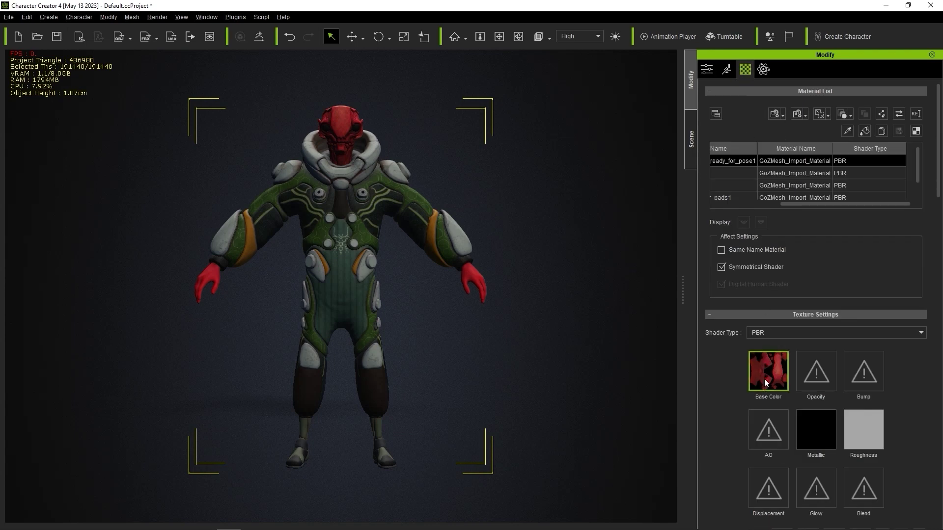
mouse_move(764, 382)
click(747, 174)
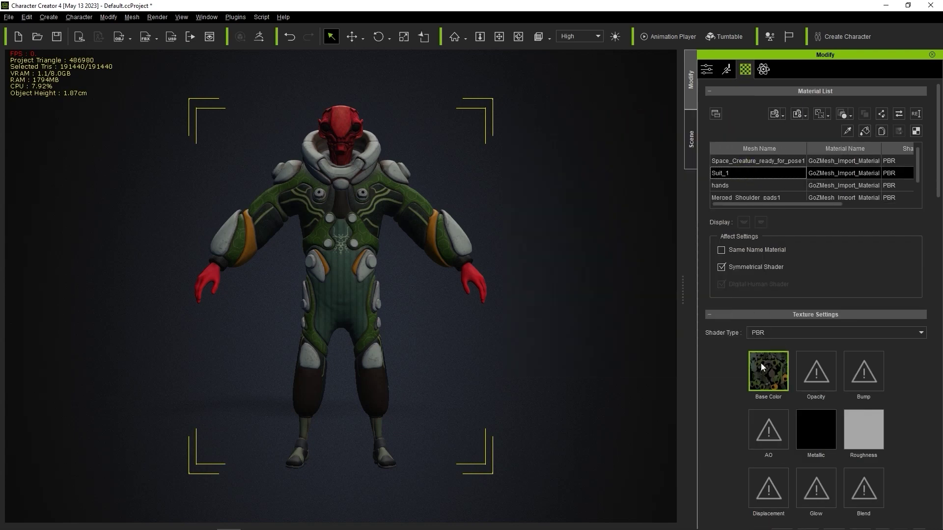
click(782, 187)
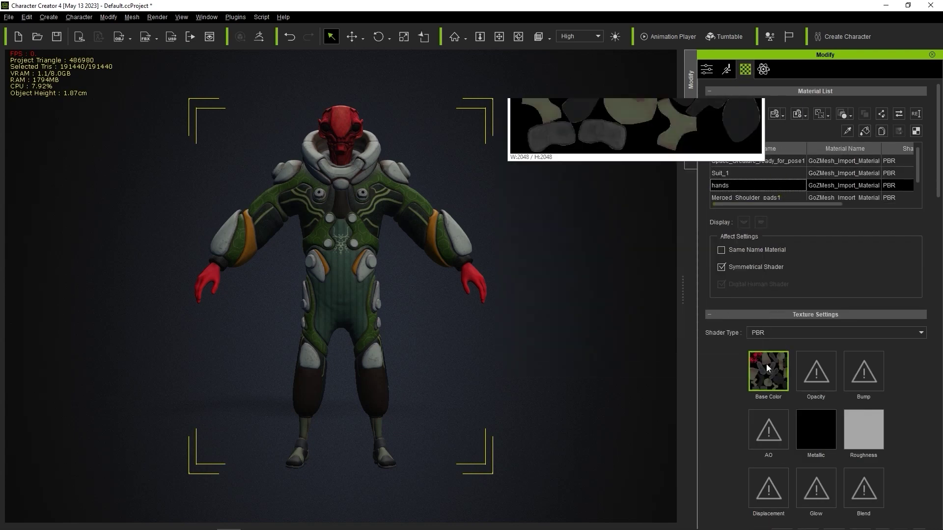
click(781, 199)
mouse_move(768, 366)
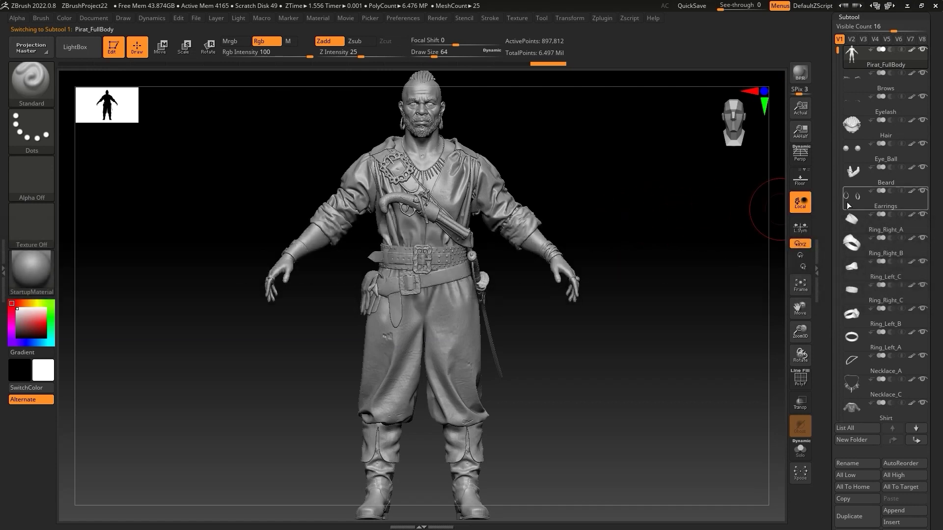
Step: Switch to the pirate project in ZBrush, select the Gun subtool and fill it with red (235, 0, 0)
mouse_move(844, 291)
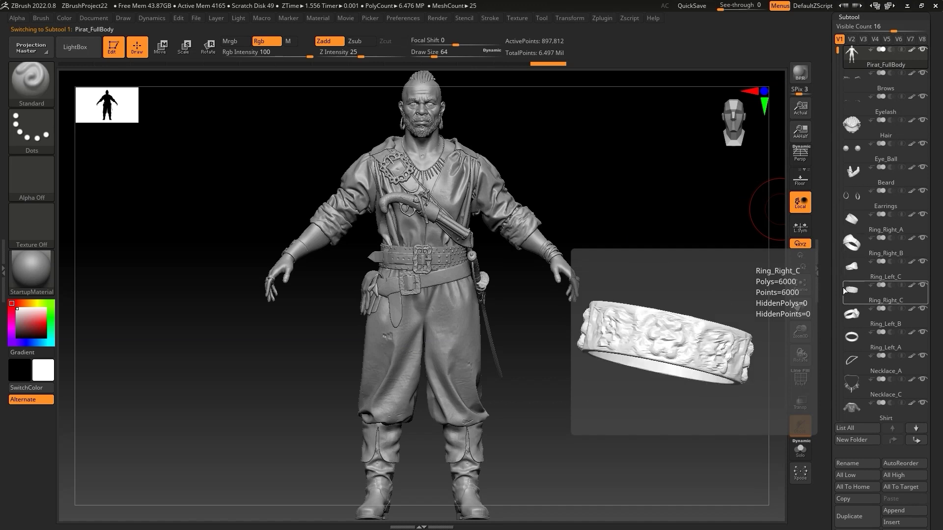
drag(838, 57, 838, 291)
mouse_move(856, 178)
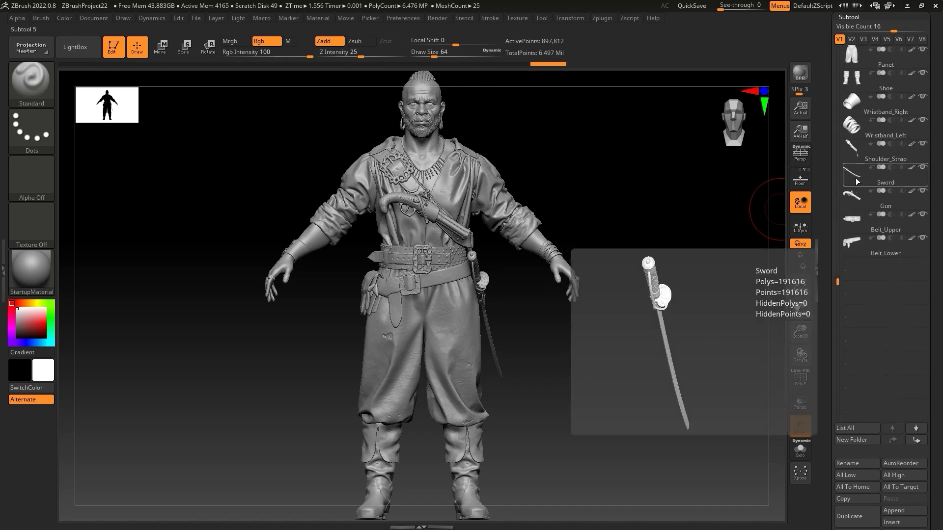
click(857, 197)
drag(41, 322, 46, 324)
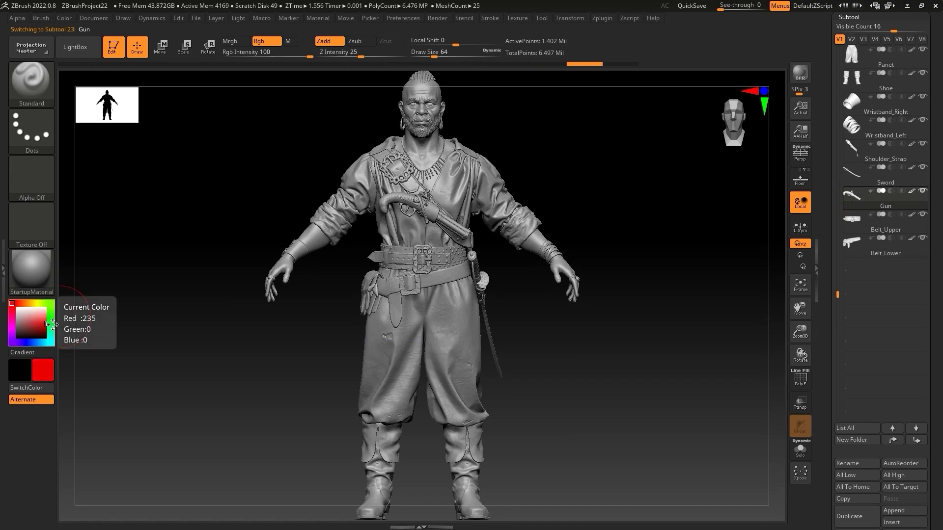
click(64, 19)
click(90, 229)
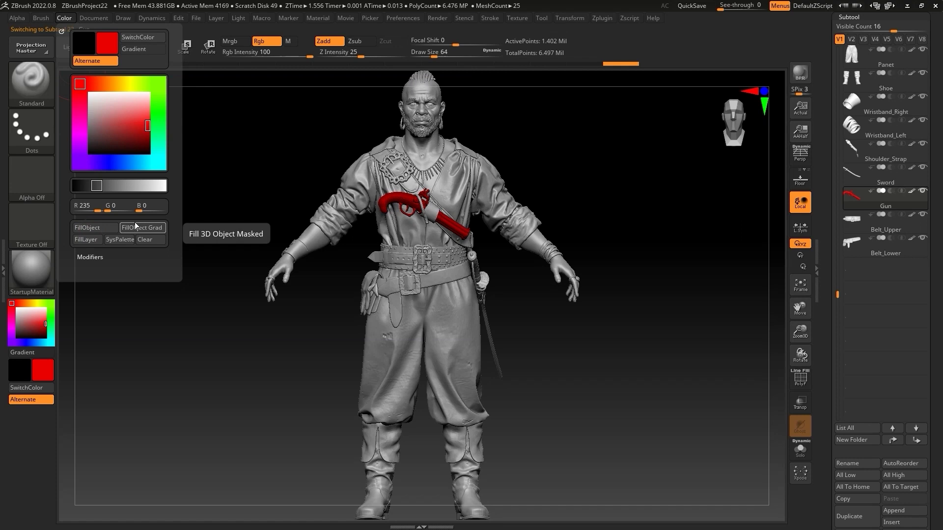
Step: Fill the Sword and Earrings subtools with the same red
click(886, 182)
click(65, 18)
click(90, 228)
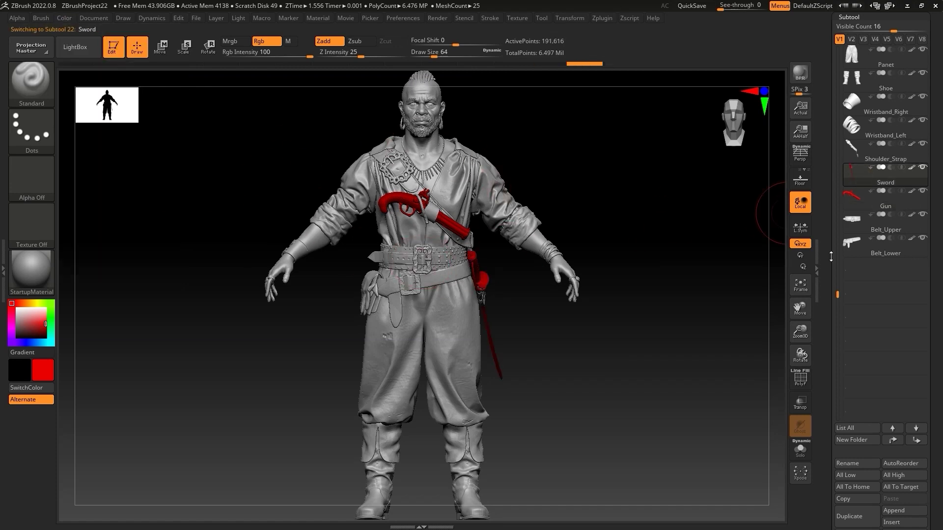
scroll(880, 266, up, 5)
click(850, 66)
click(64, 18)
click(93, 228)
Step: Fill all six ring subtools, from Ring_Right_A to Ring_Left_A, with the current red
click(854, 78)
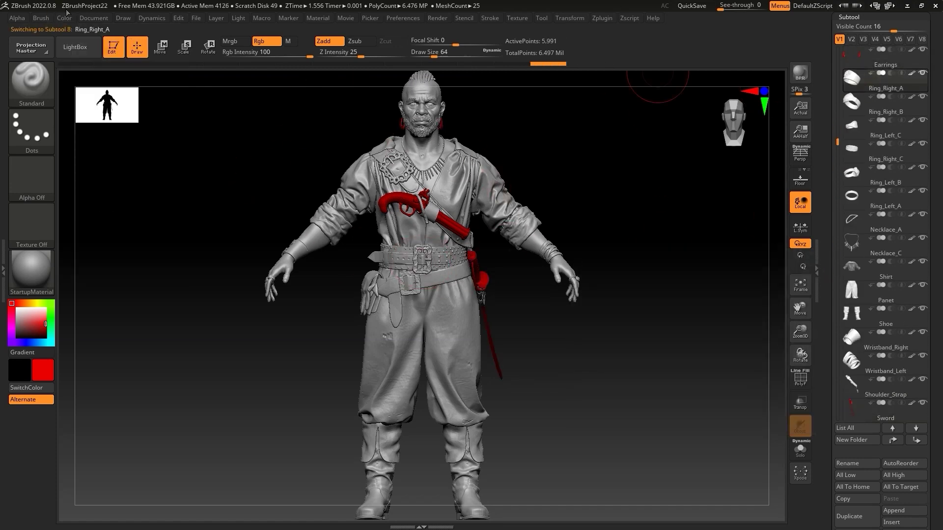
click(65, 18)
click(93, 228)
click(855, 103)
click(65, 18)
click(98, 229)
click(855, 149)
click(104, 226)
click(854, 173)
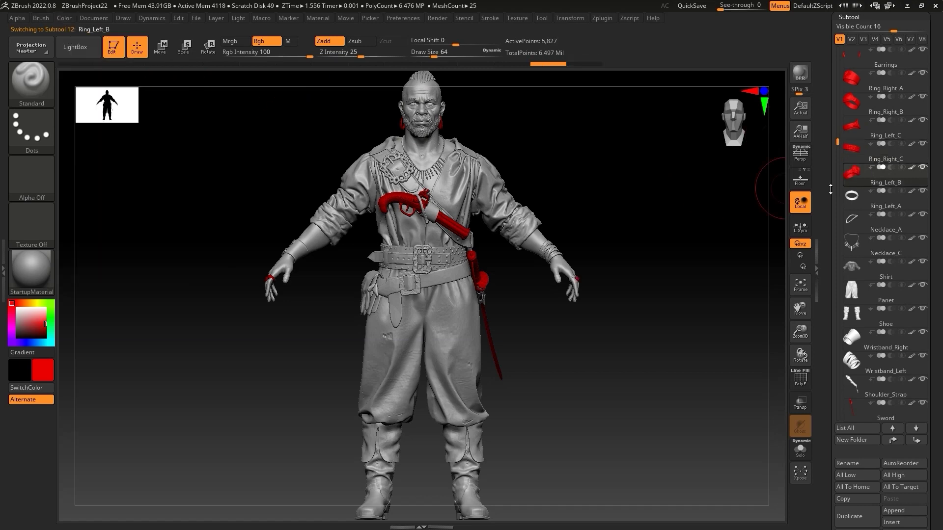
click(855, 196)
click(64, 18)
click(100, 228)
Step: Send all pirate subtools through GoZ to Character Creator and import them as merged props
drag(281, 209, 379, 213)
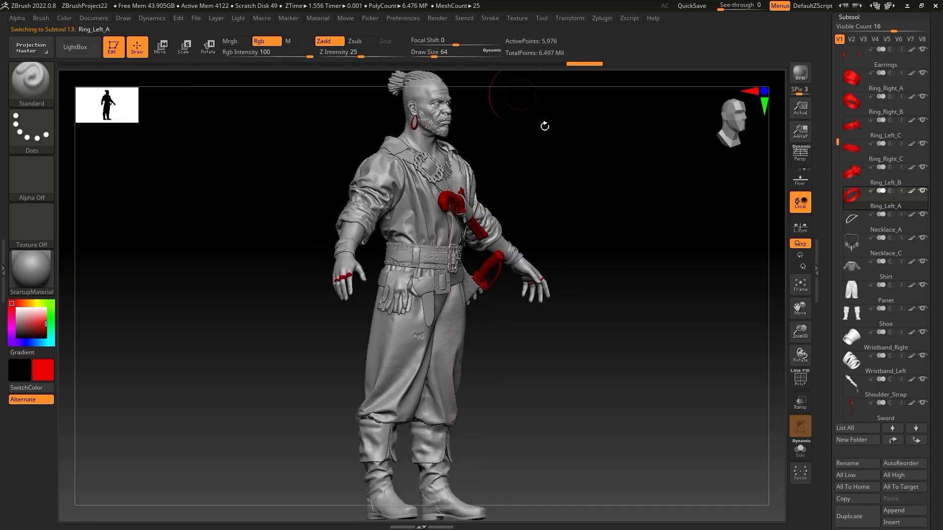
click(764, 91)
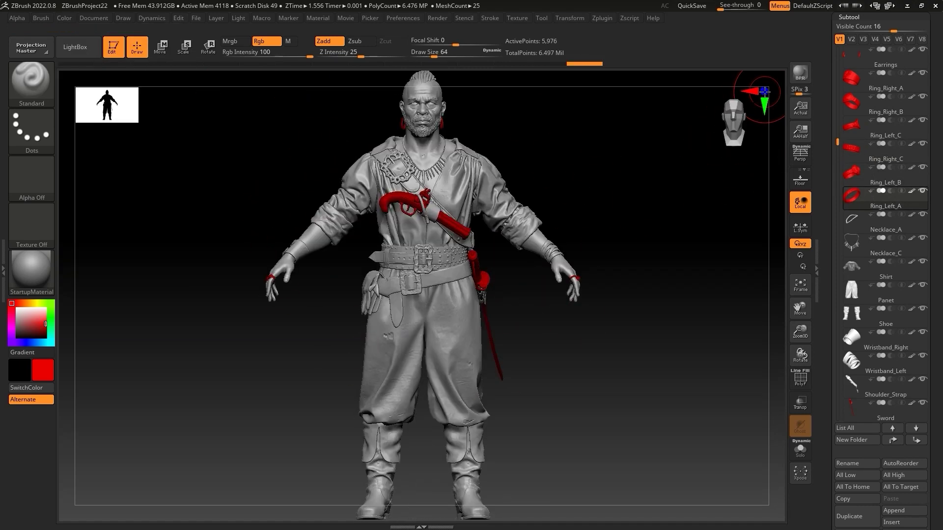
drag(825, 20, 823, 197)
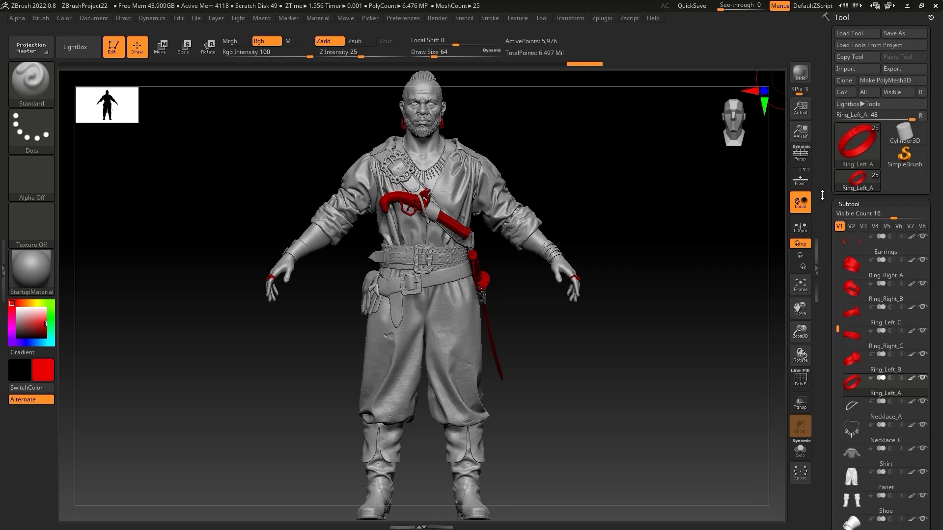
click(865, 95)
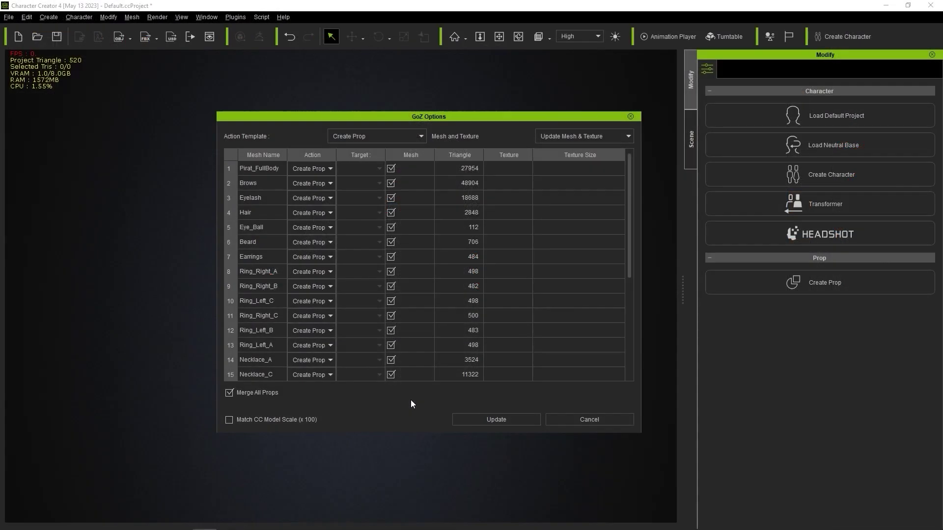
click(479, 419)
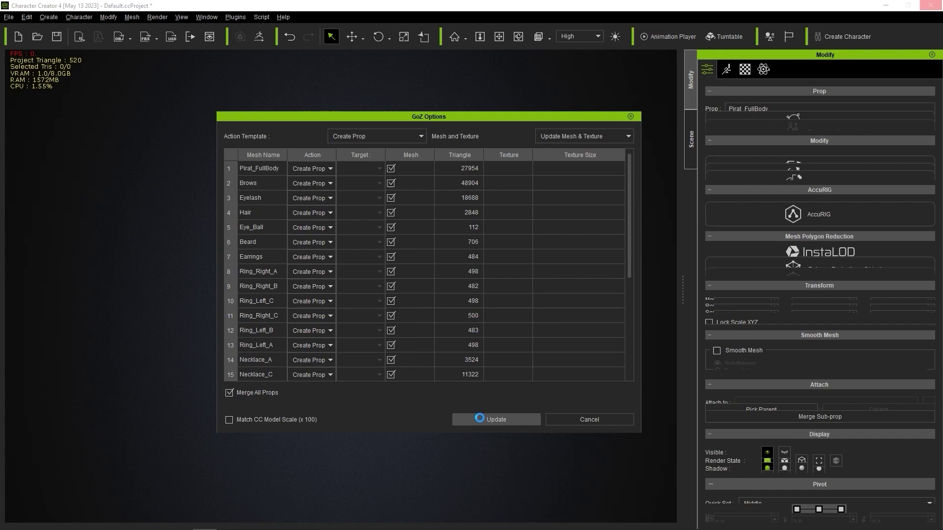
Step: Change the Pirat_FullBody prop's render state to show its polypaint colors and inspect the red accessories
click(689, 142)
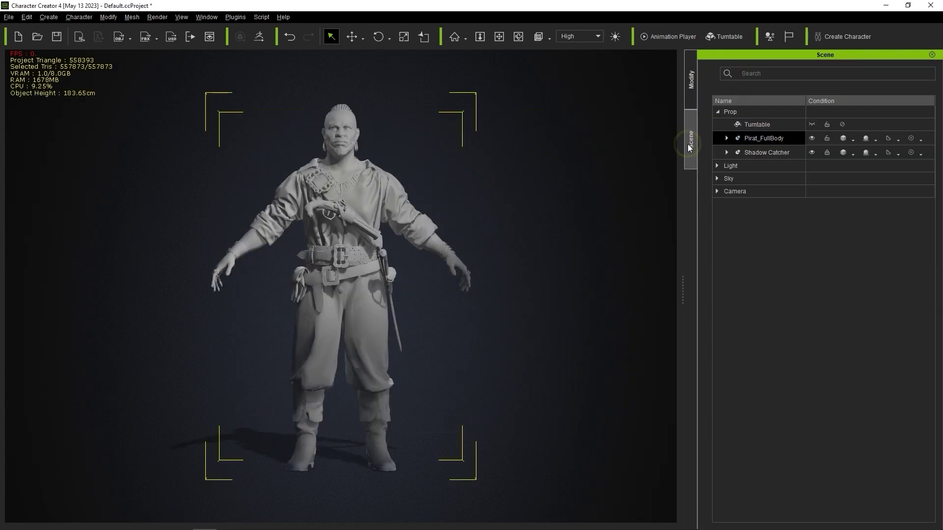
click(853, 140)
click(865, 168)
scroll(259, 241, up, 3)
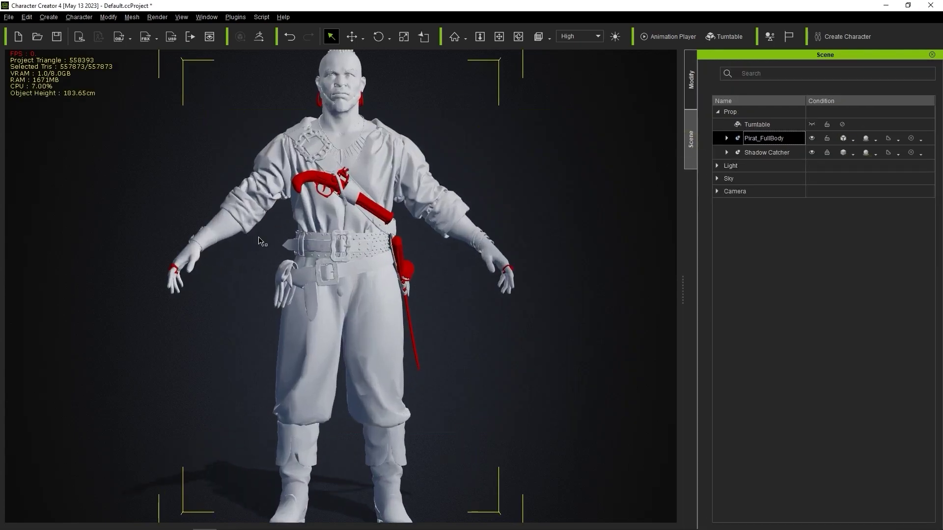
mouse_move(548, 258)
right_down()
mouse_move(398, 271)
mouse_move(206, 272)
mouse_move(530, 255)
right_up()
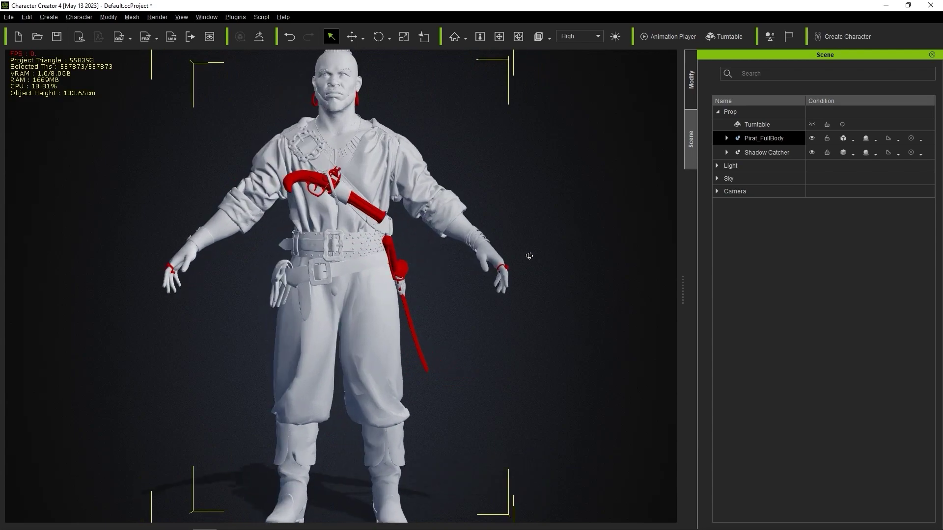
Step: Start AccuRIG on the pirate prop and hide every mesh except the Pirat_FullBody body
click(692, 84)
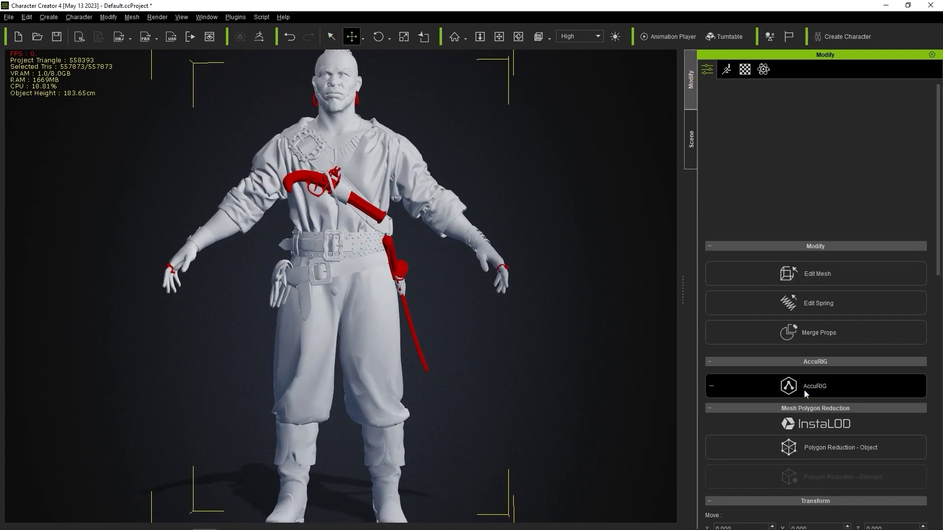
click(804, 390)
click(688, 147)
click(726, 126)
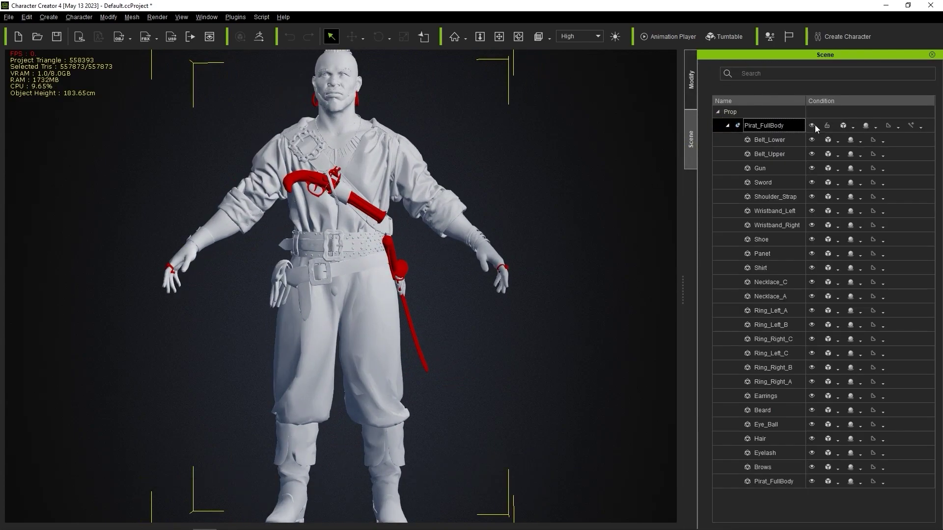
click(812, 481)
Step: Create the AccuRIG guides and skeleton for the isolated Pirat_FullBody mesh
click(690, 84)
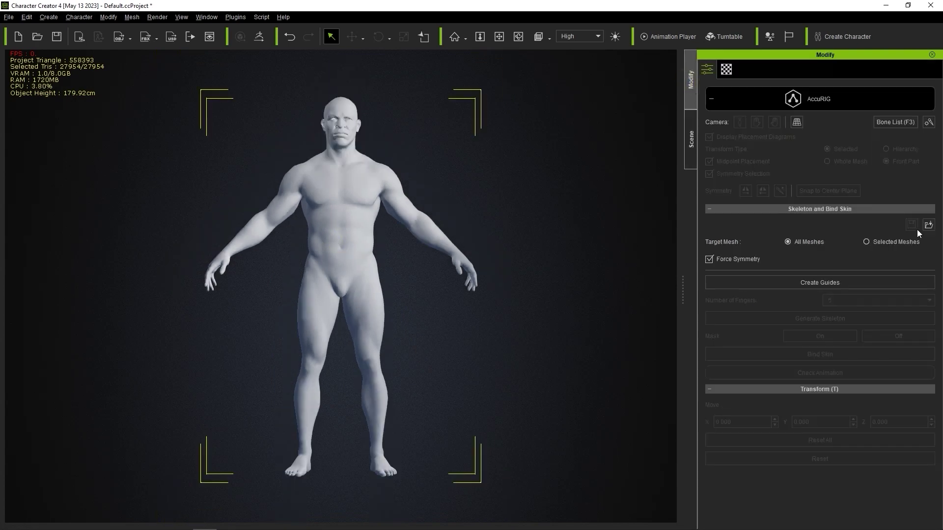
click(803, 282)
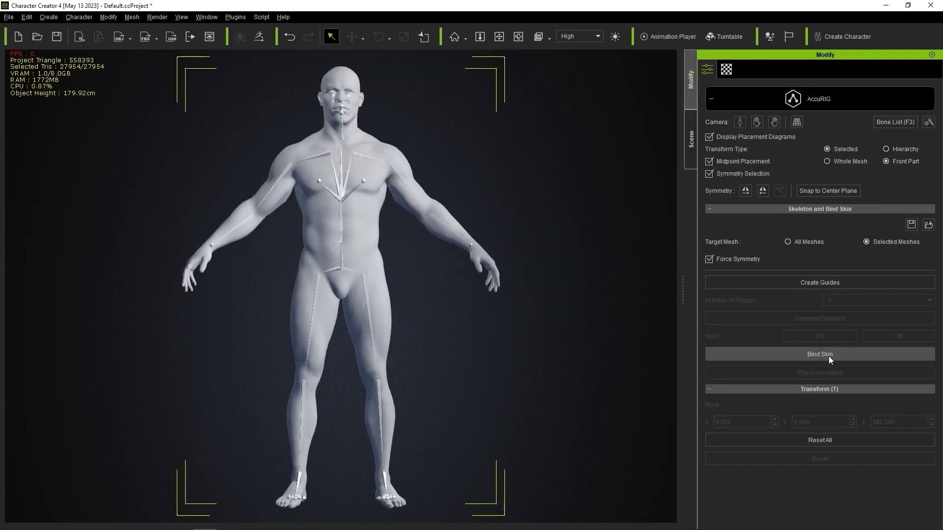
click(829, 354)
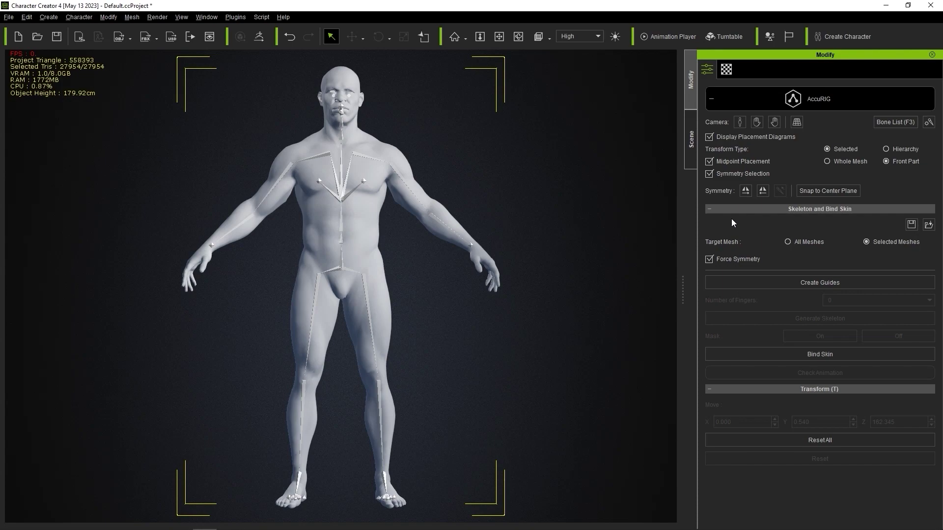
Step: Show the whole pirate prop again, then hide the Gun, Sword, all six rings and Earrings meshes
click(690, 140)
click(812, 125)
click(812, 168)
click(812, 182)
click(812, 311)
click(812, 325)
click(812, 325)
click(812, 339)
click(812, 353)
click(812, 368)
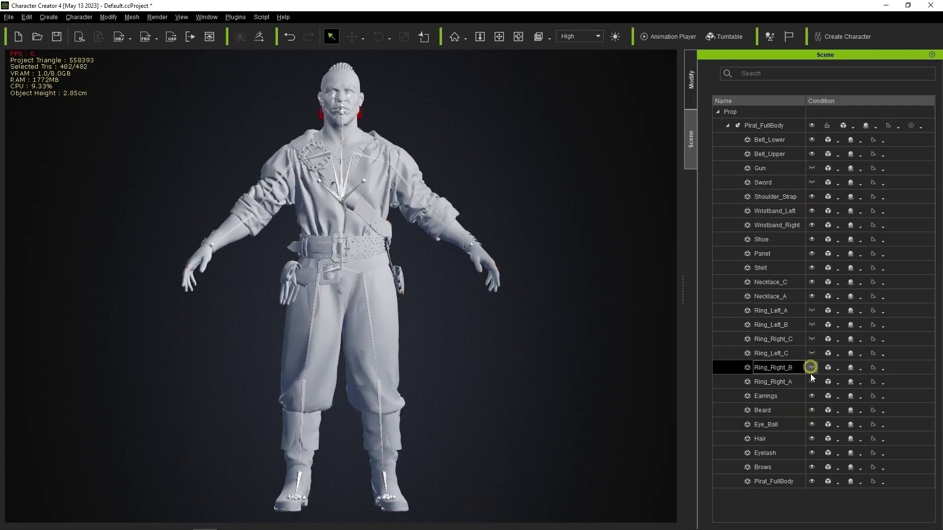
click(812, 382)
click(812, 396)
Step: Select the pirate's visible meshes from Belt_Lower to Pirat_FullBody and bind them to the skeleton
right_drag(594, 255, 545, 258)
drag(776, 140, 772, 482)
click(690, 86)
click(830, 355)
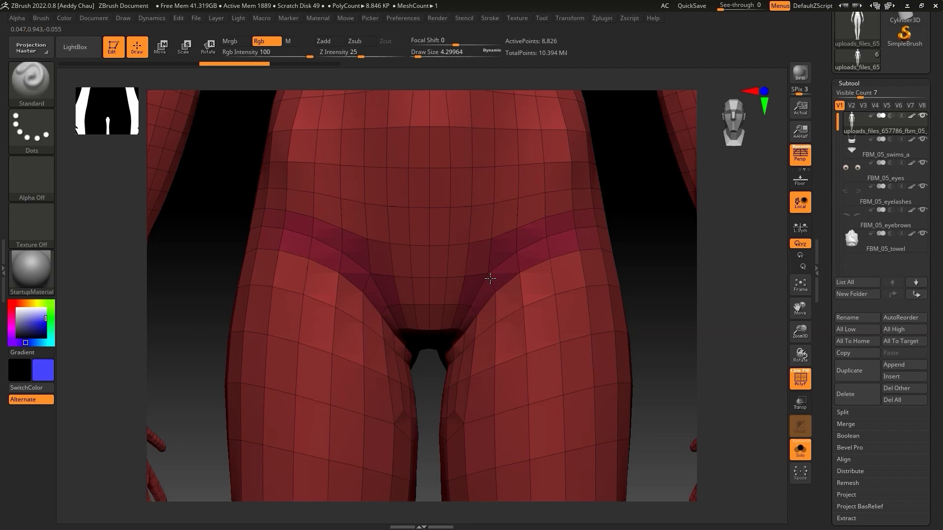
Step: Paint the hip, knee and ankle joint areas of the body mesh in blue along the edge loops
drag(658, 226, 599, 238)
right_drag(625, 243, 586, 265)
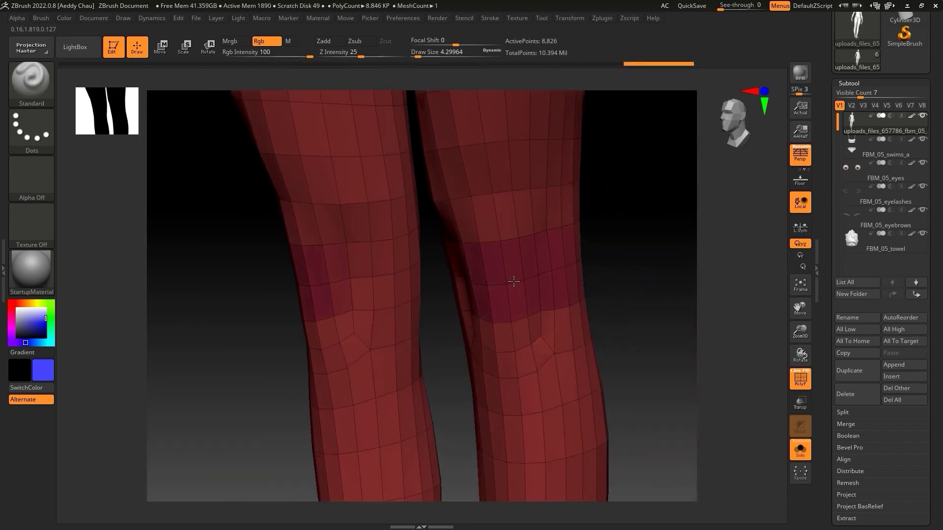
mouse_move(514, 281)
right_down()
mouse_move(565, 269)
mouse_move(407, 305)
mouse_move(520, 278)
right_up()
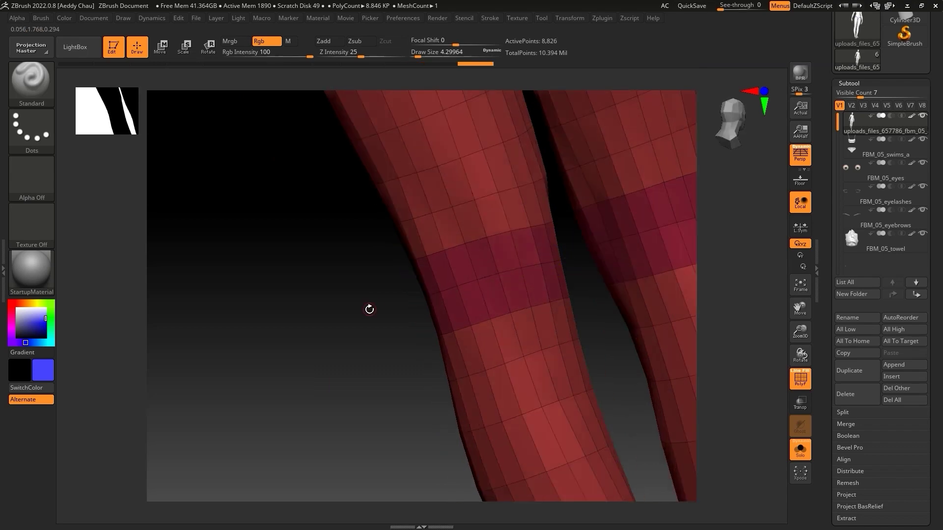
right_drag(369, 309, 487, 292)
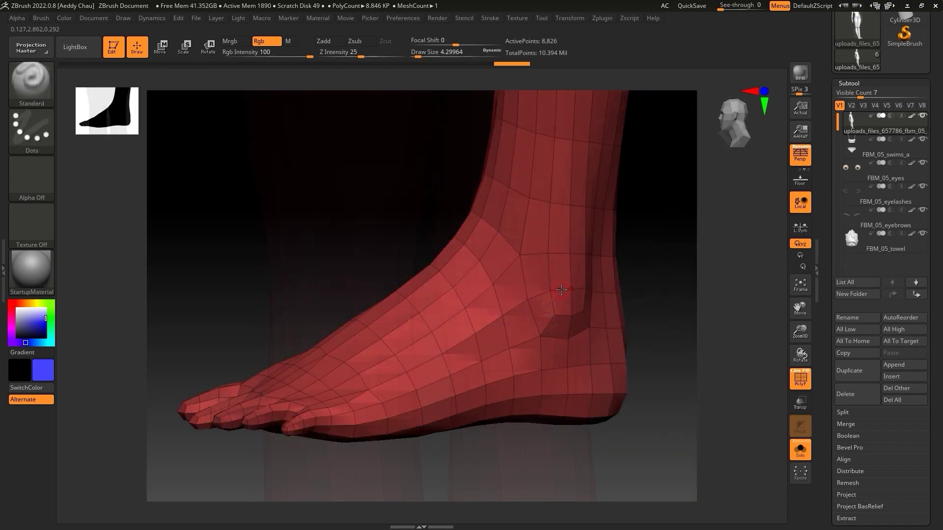
right_drag(574, 295, 437, 264)
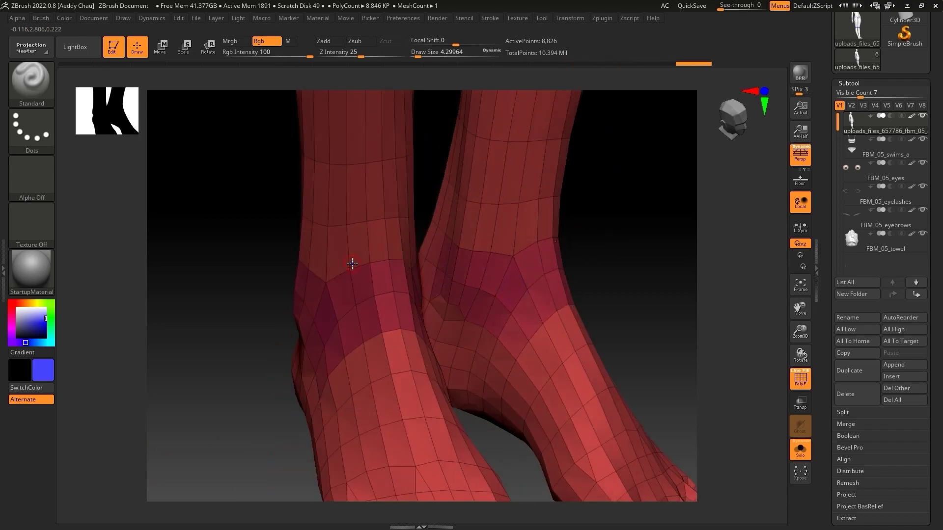
right_drag(352, 264, 298, 273)
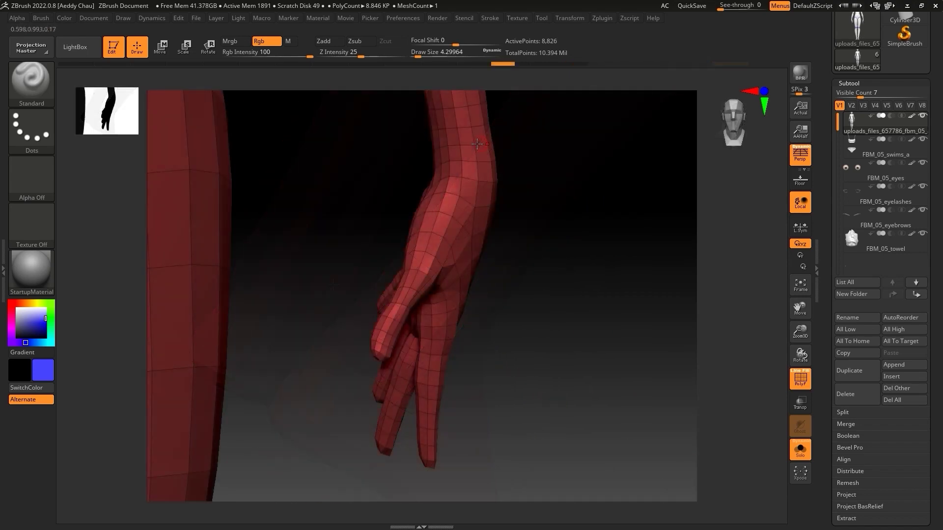
Step: Paint the wrist, elbow and shoulder joint areas of the body mesh in the same blue
right_drag(537, 139, 417, 177)
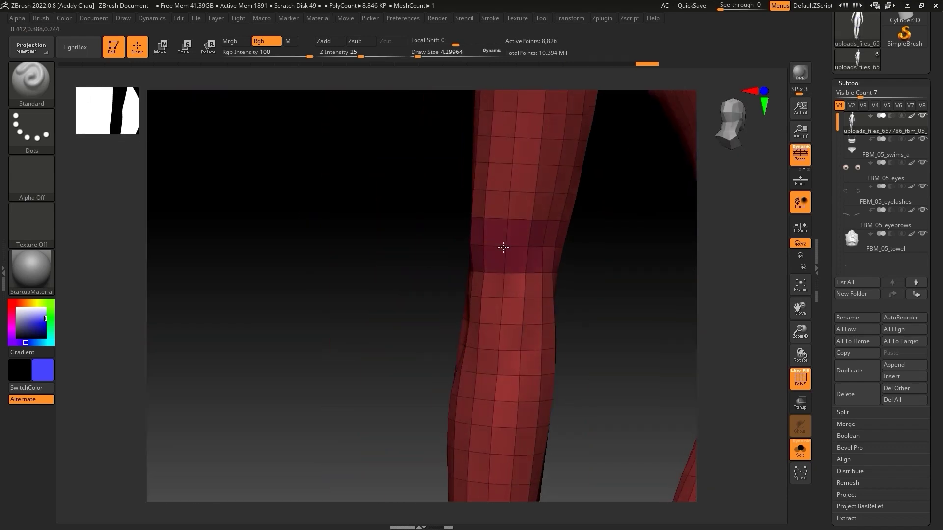
drag(478, 253, 469, 142)
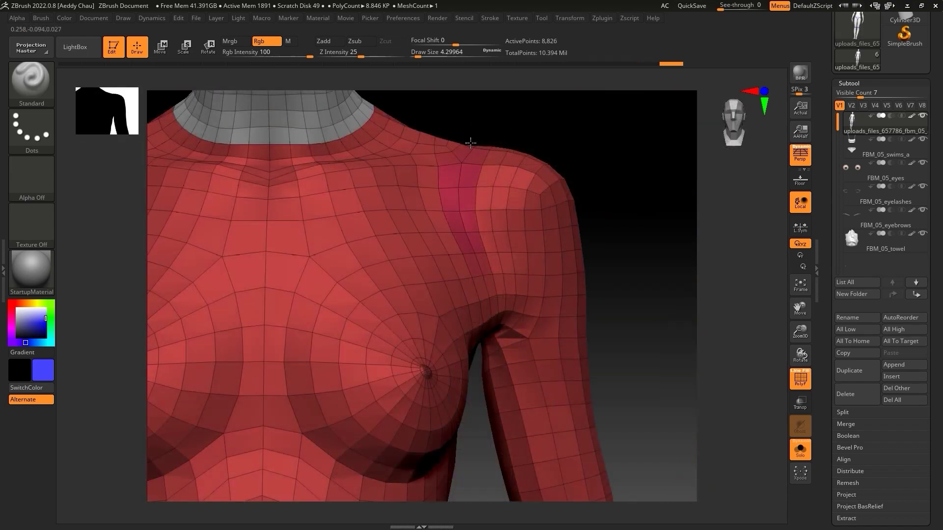
mouse_move(488, 295)
right_down()
mouse_move(547, 130)
mouse_move(511, 268)
right_up()
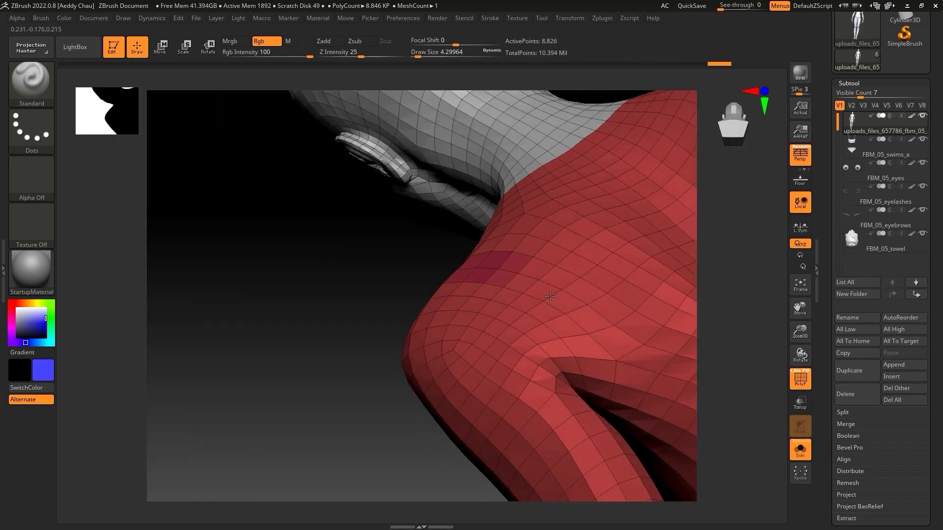
drag(511, 269, 621, 324)
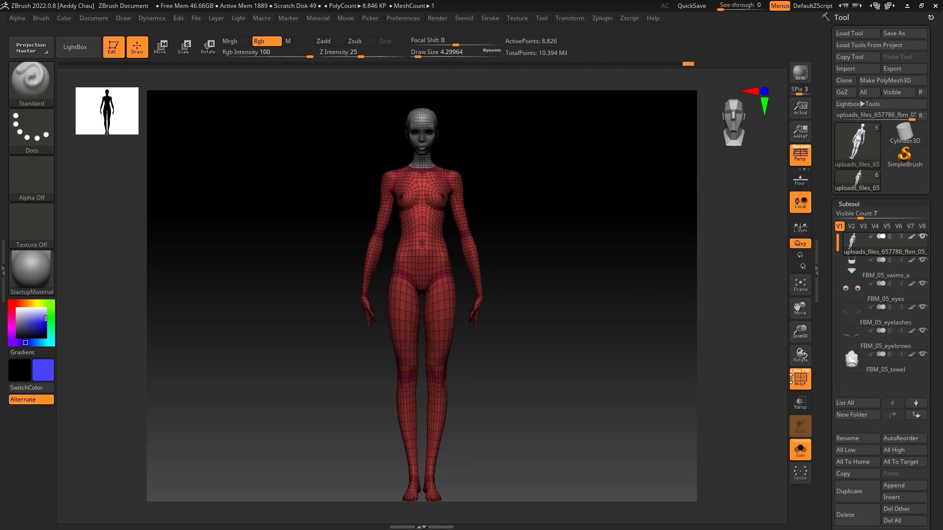
Step: Turn off the polyframe and Solo display, and send all subtools to Character Creator through GoZ as one merged prop
click(800, 378)
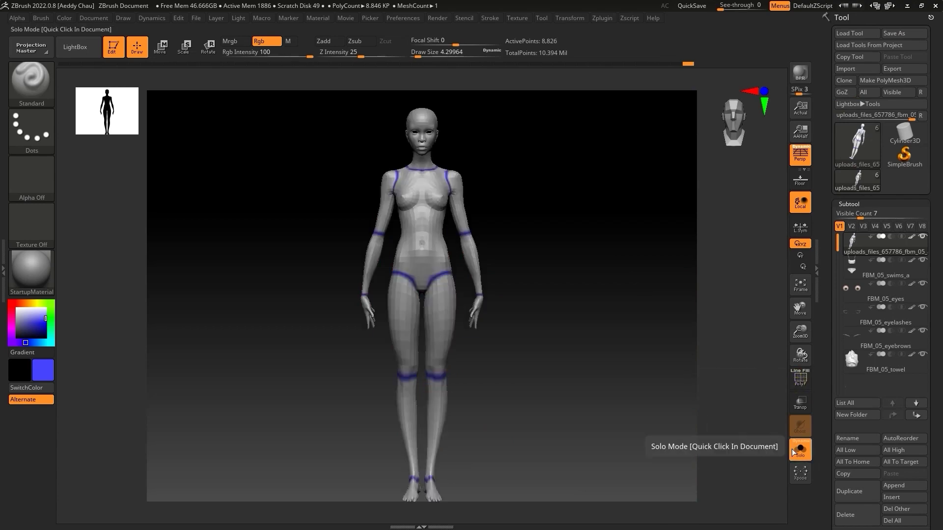
click(796, 451)
click(863, 92)
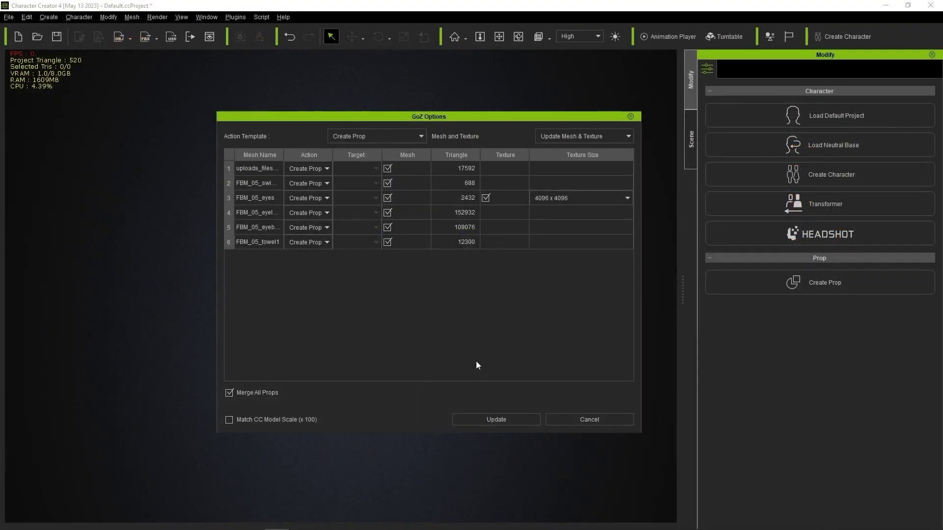
click(496, 419)
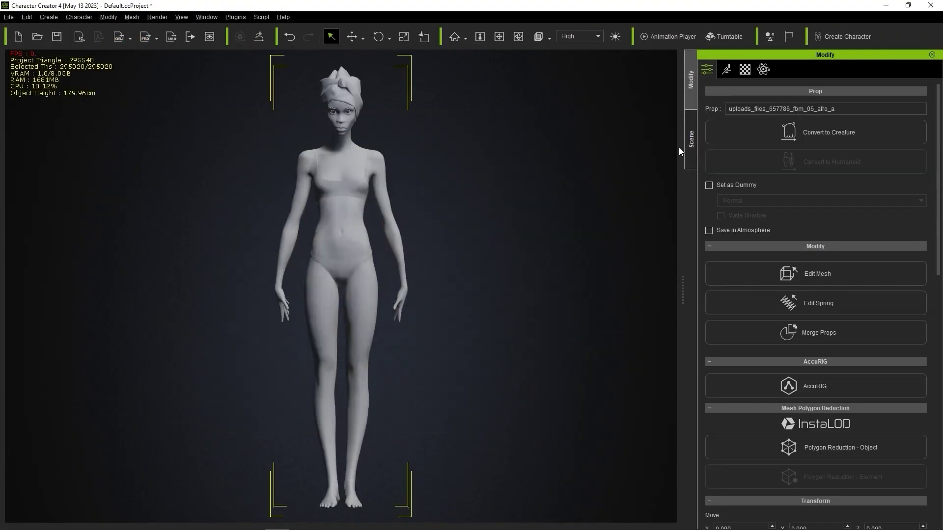
Step: Isolate the body mesh of the imported prop in the scene as the AccuRIG target
click(691, 140)
click(853, 143)
click(858, 166)
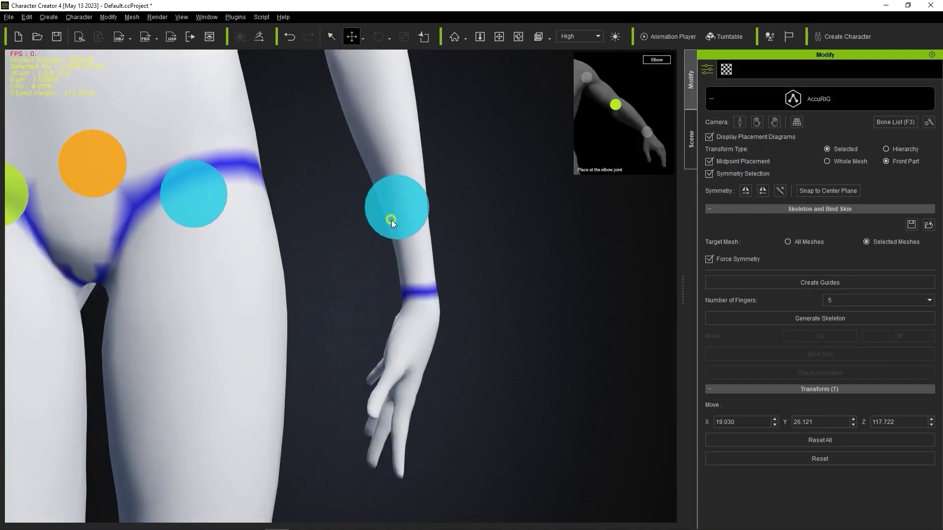
Step: Align the wrist, hip and pelvis guides with the painted joint marks on the body
click(391, 222)
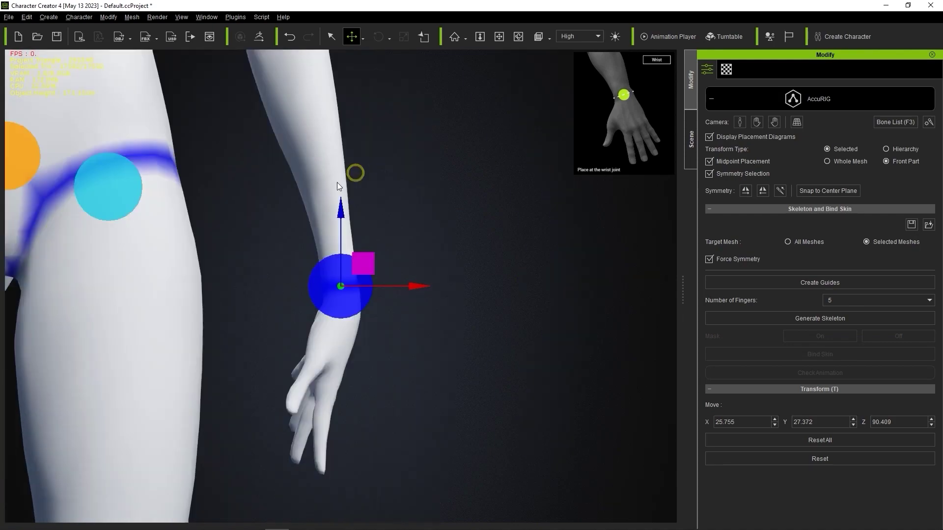
click(110, 180)
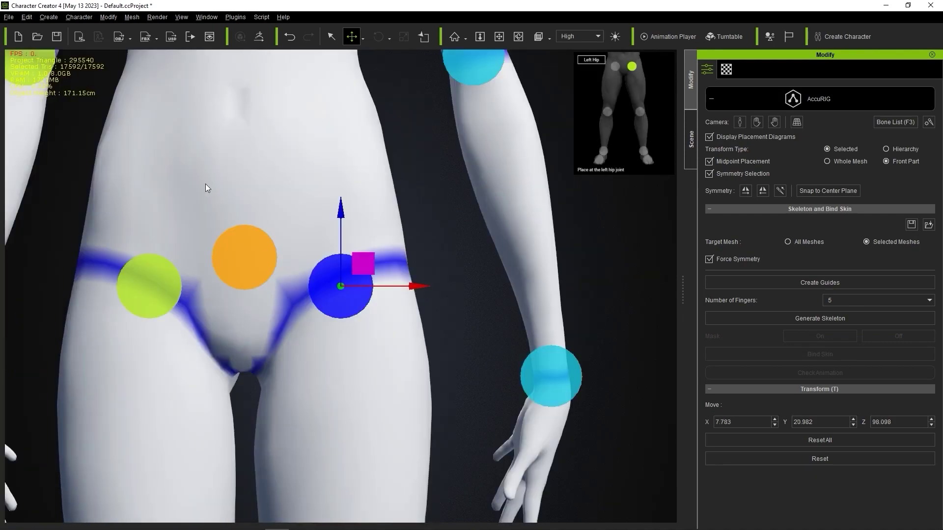
click(244, 257)
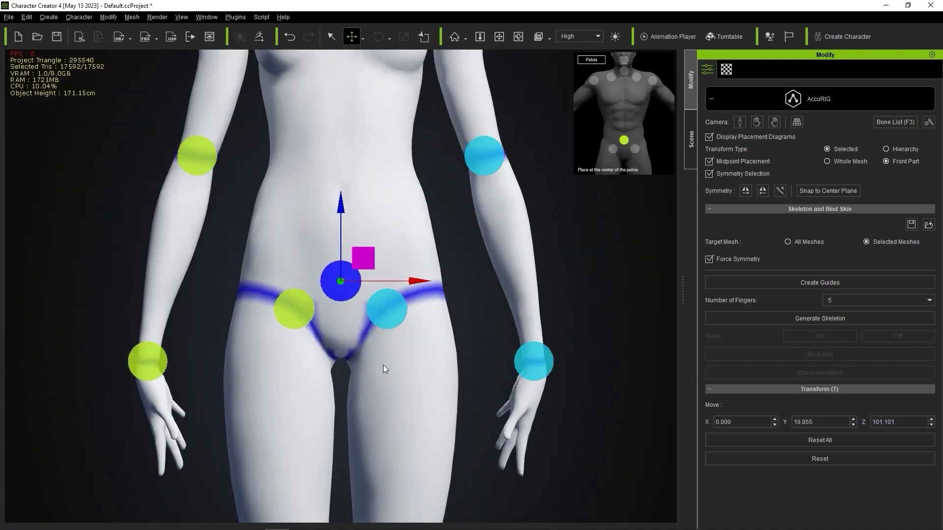
Step: Position the knee, ankle and toebase guides on the legs and feet, following the painted joint marks
click(355, 246)
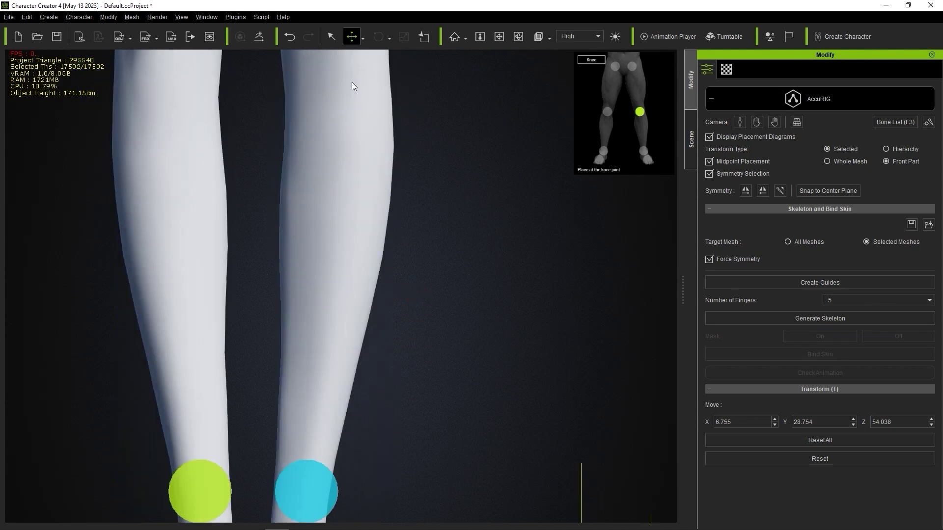
click(321, 249)
key(s)
drag(370, 273, 338, 357)
key(f)
right_drag(315, 223, 319, 319)
click(362, 391)
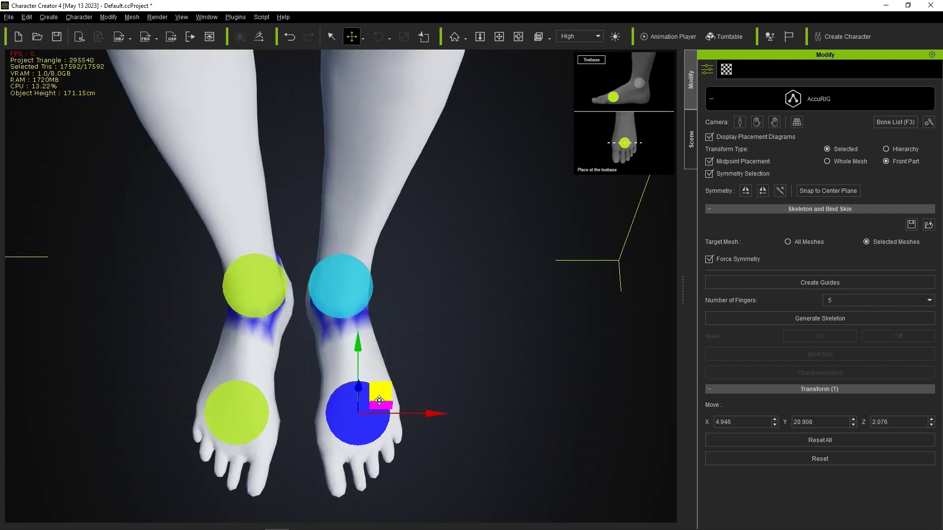